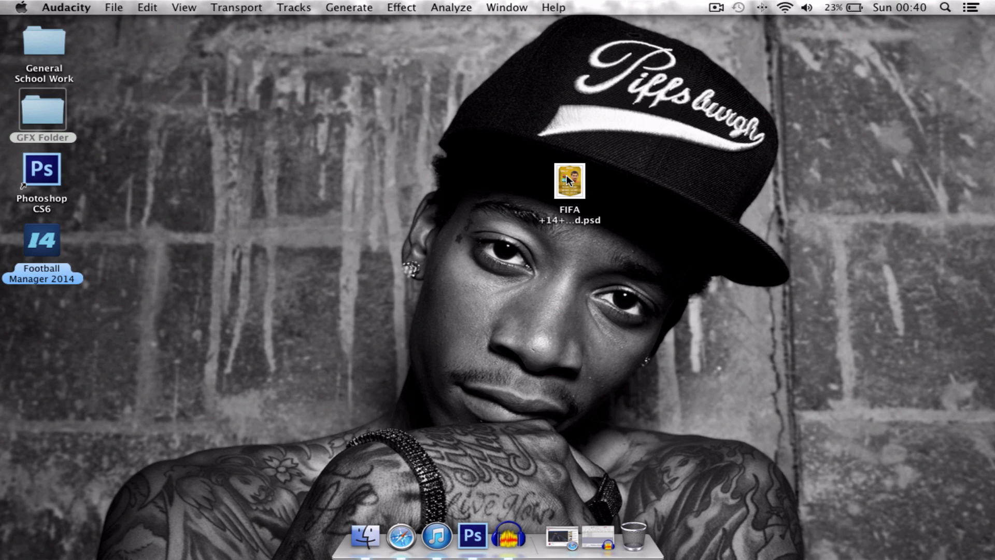
Open the FIFA 14 card .psd from the desktop in Photoshop.
double_click(566, 175)
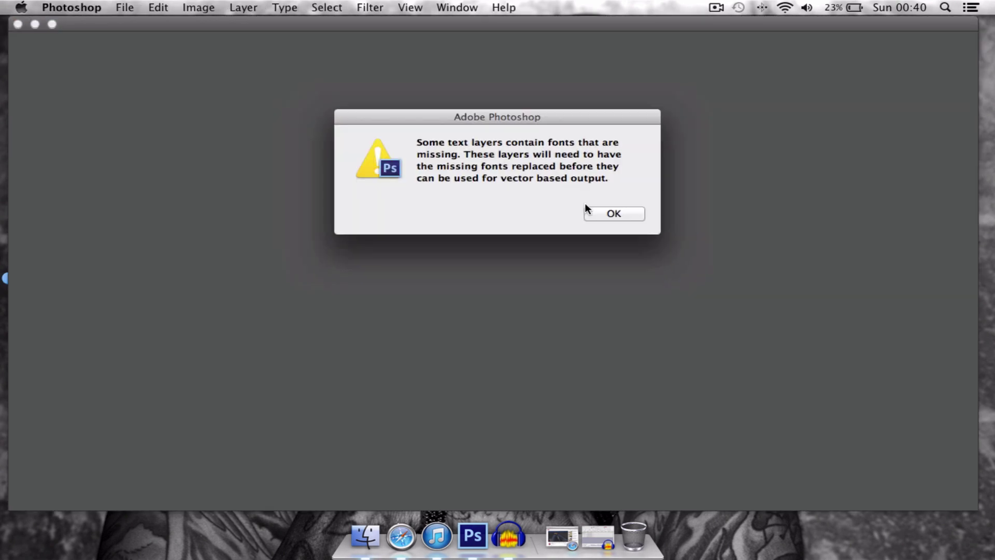
Dismiss the missing-fonts alert so the Messi card document appears.
left_click(589, 215)
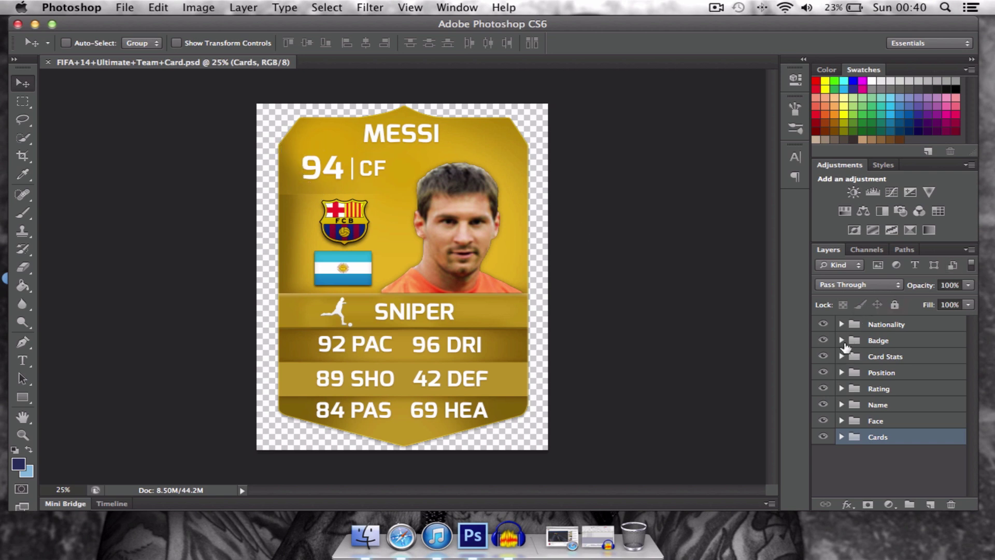
Preview the card in bronze and silver, leaving it gold.
left_click(841, 438)
scroll(845, 441, "down", 3)
left_click(822, 456)
left_click(823, 456)
left_click(824, 429)
left_click(824, 428)
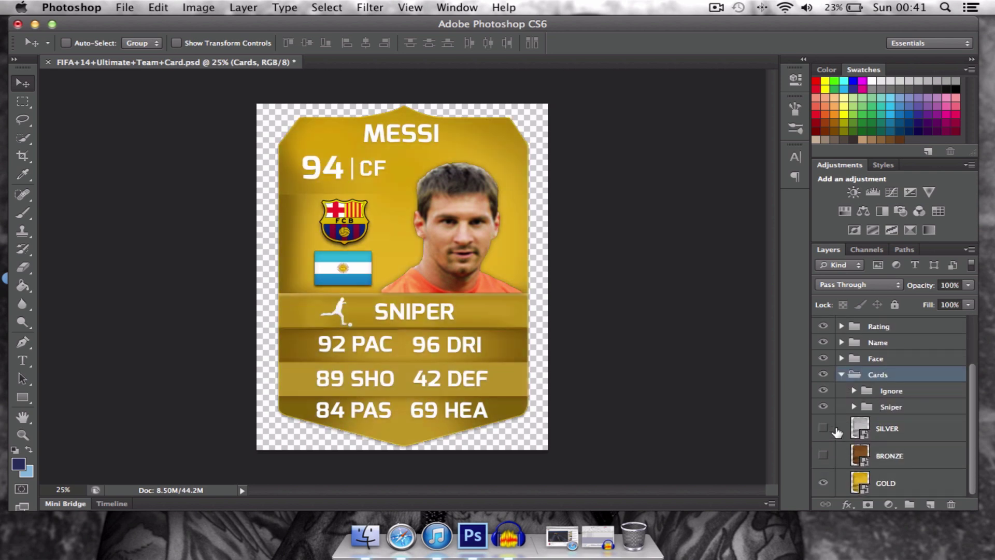
Replace the SNIPER label text in the Sniper group with BASIC.
left_click(850, 407)
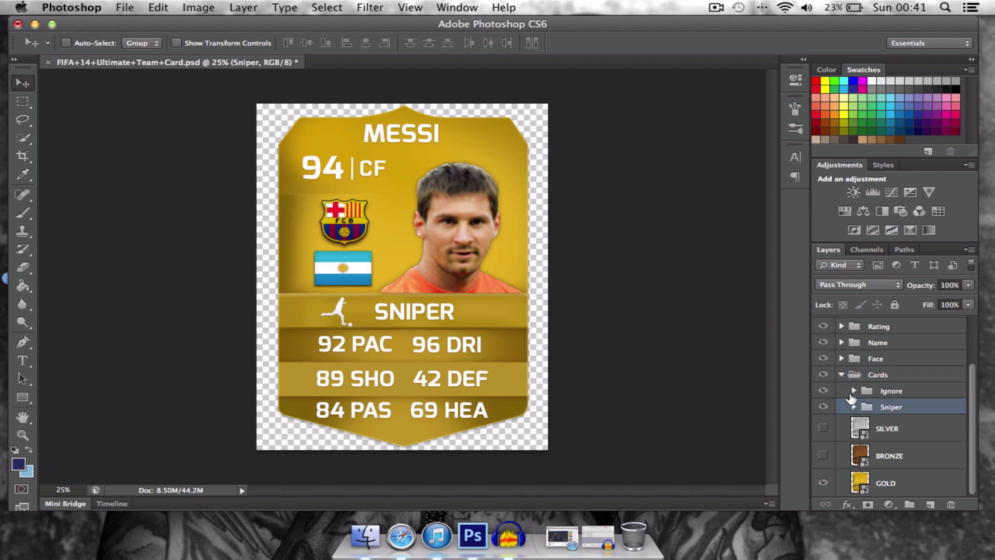
left_click(852, 407)
double_click(876, 423)
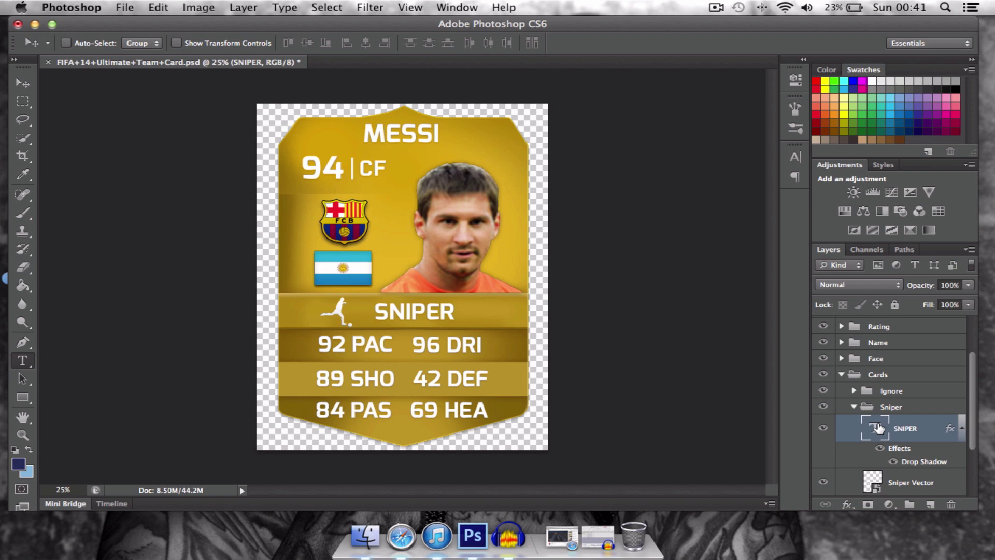
type("MA")
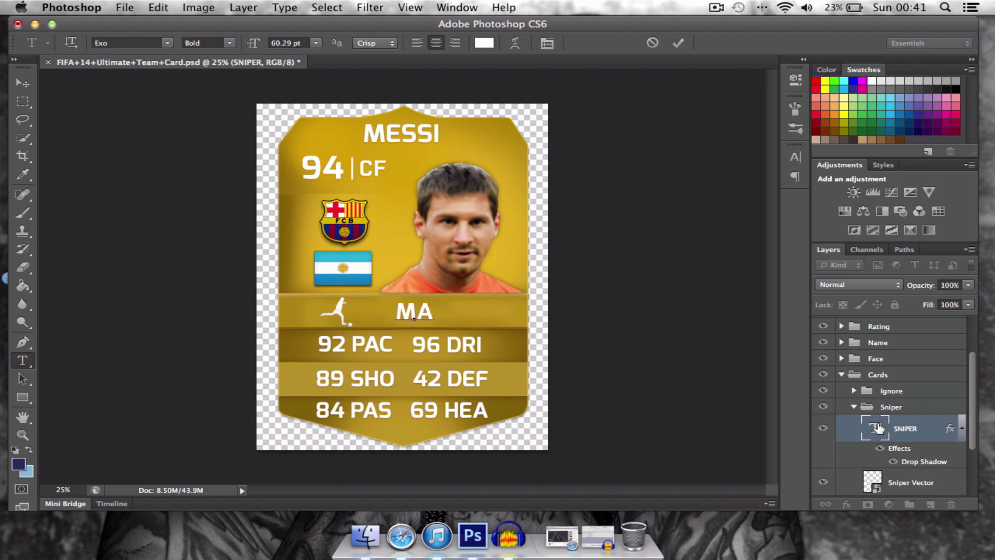
type("ESTRO")
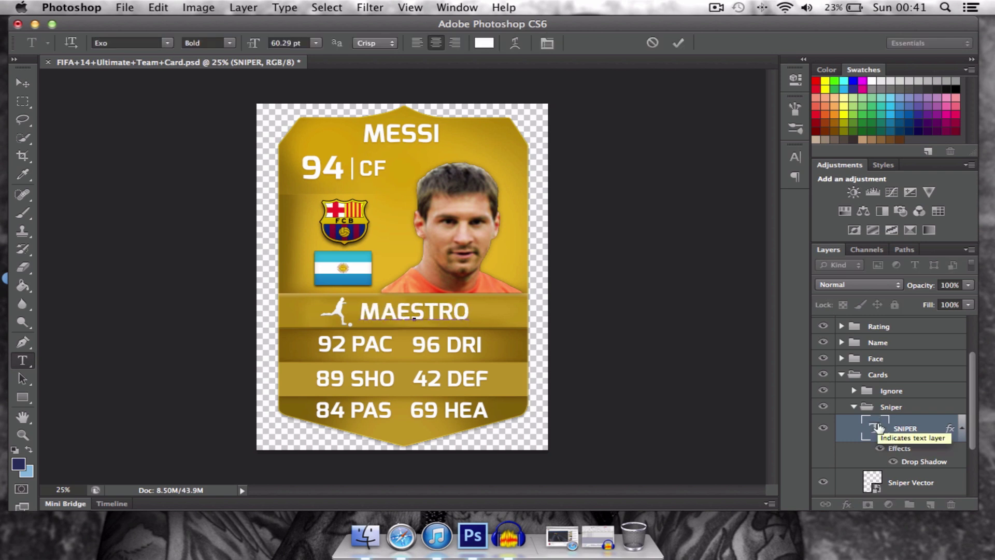
key("BackSpace")
key("BackSpace")
key("BackSpace")
key("BackSpace")
key("BackSpace")
key("BackSpace")
key("BackSpace")
type("BASIC")
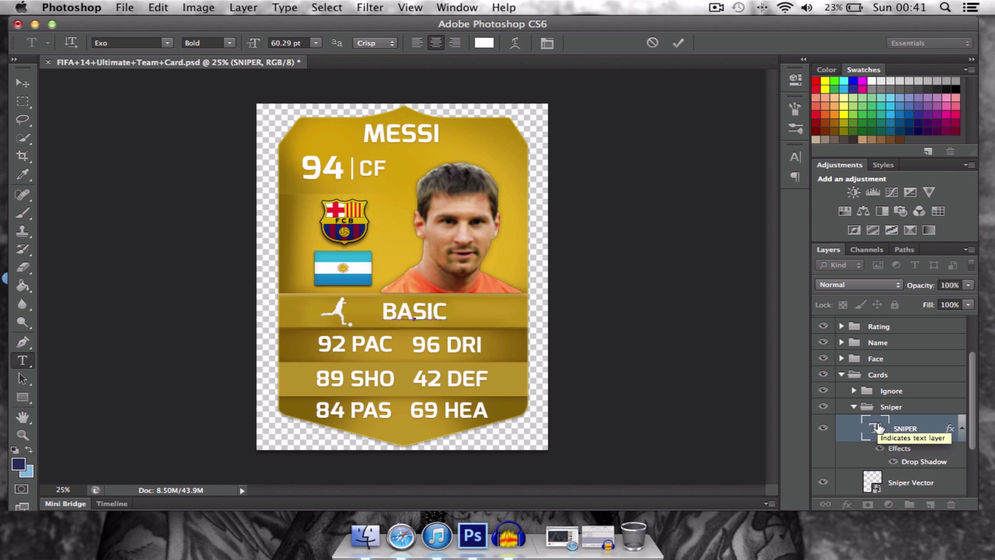
key("ctrl+Return")
key("v")
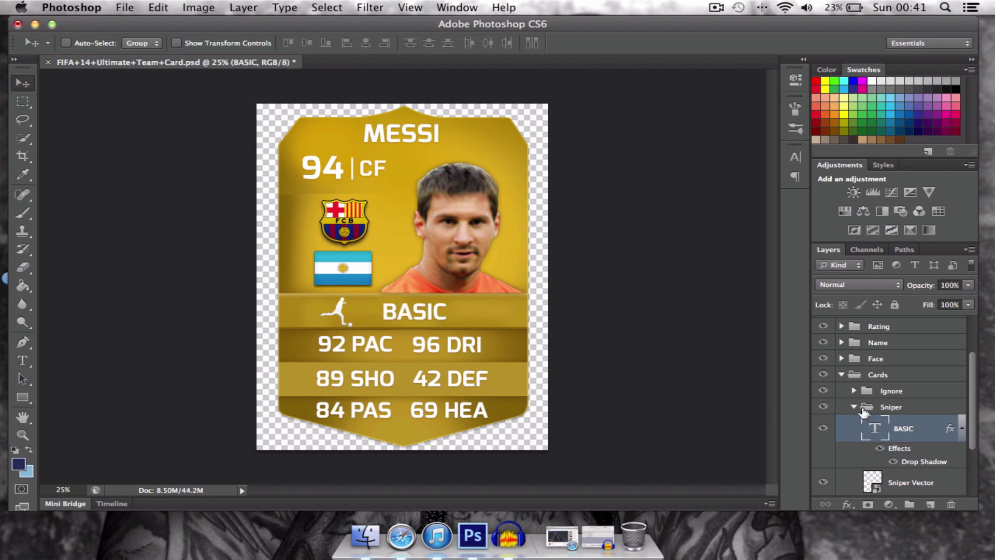
Open and close the Cards group style settings unchanged, collapsing the groups.
left_click(853, 407)
left_click(848, 382)
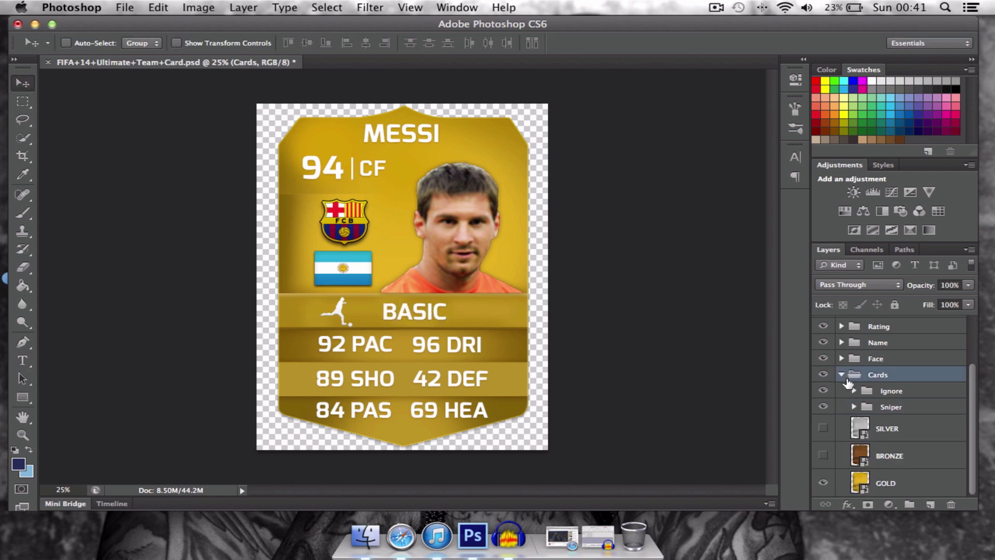
double_click(848, 376)
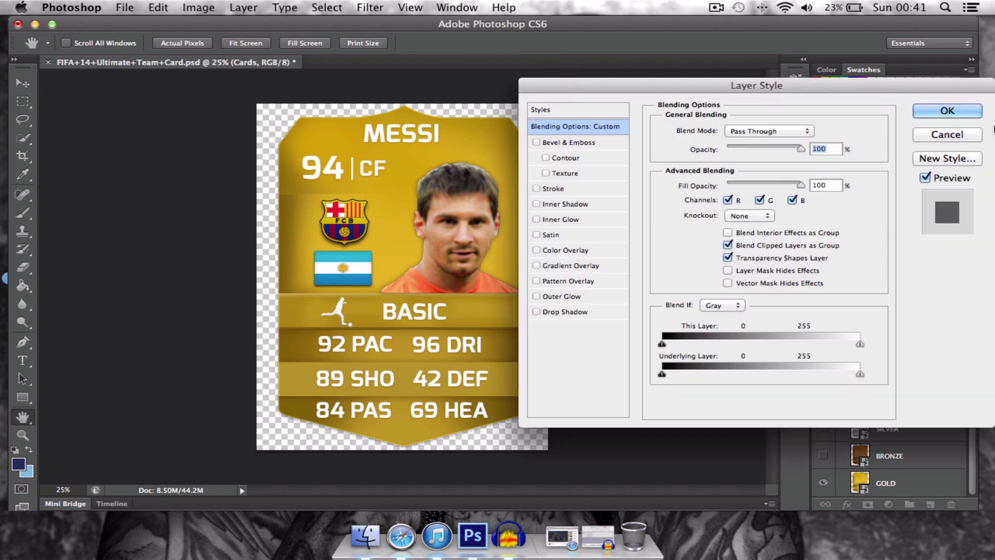
left_click(932, 133)
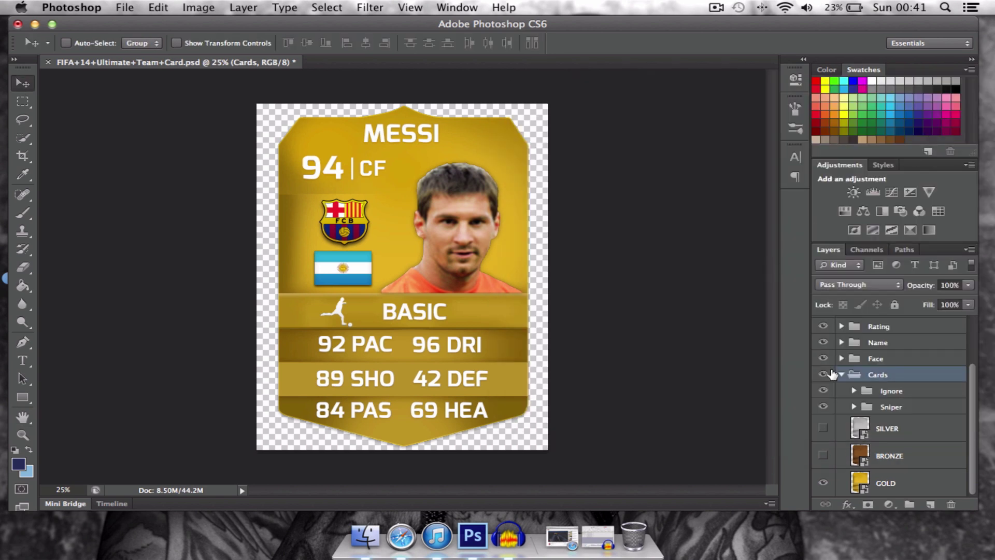
left_click(841, 374)
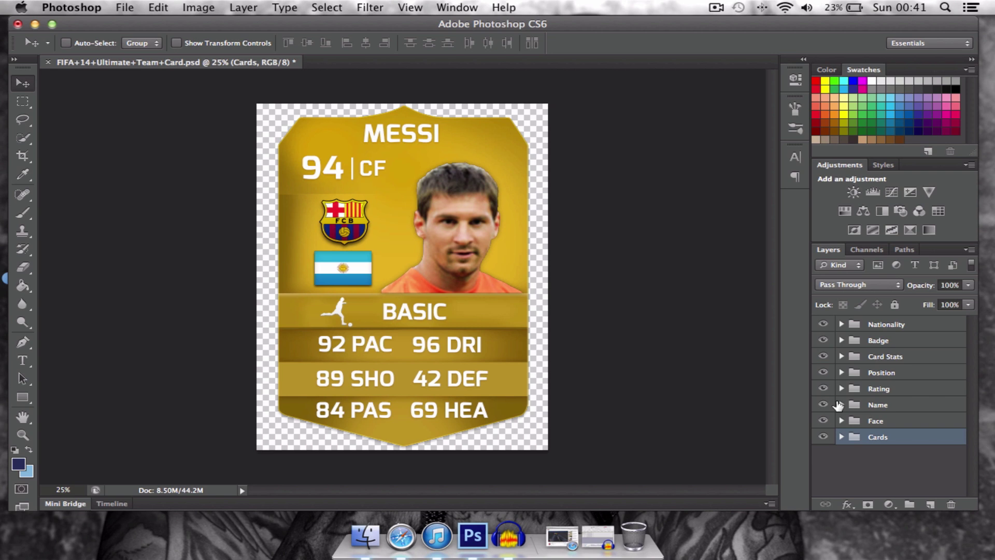
Replace the MESSI player name in the Name group with the new player's surname.
left_click(841, 405)
double_click(859, 422)
key("BackSpace")
type("GORDON")
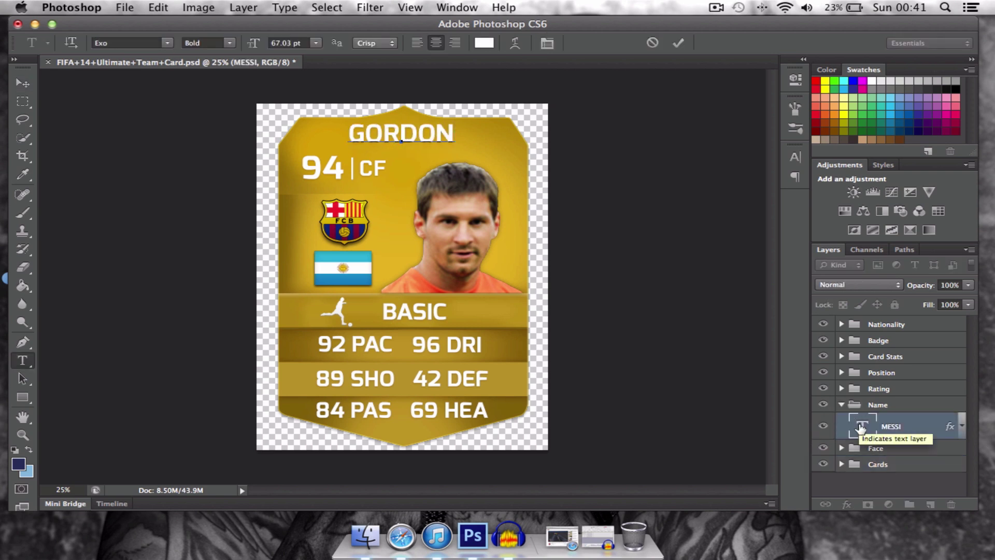
key("super+Return")
key("v")
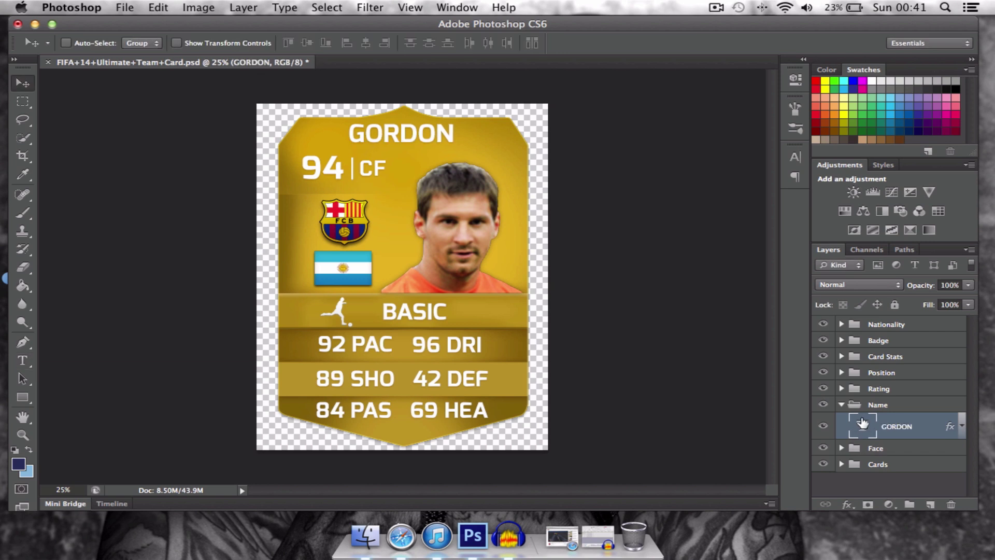
left_click(838, 408)
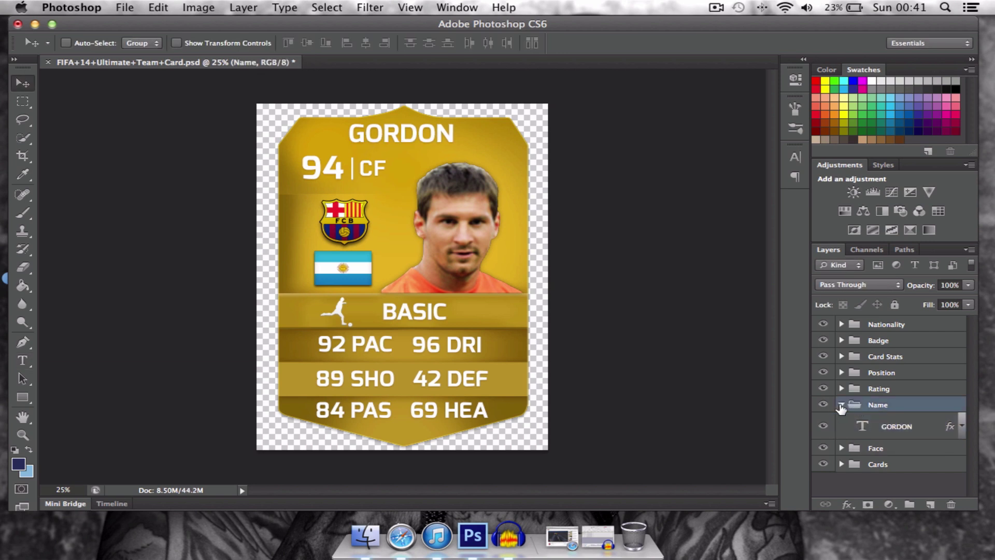
left_click(841, 405)
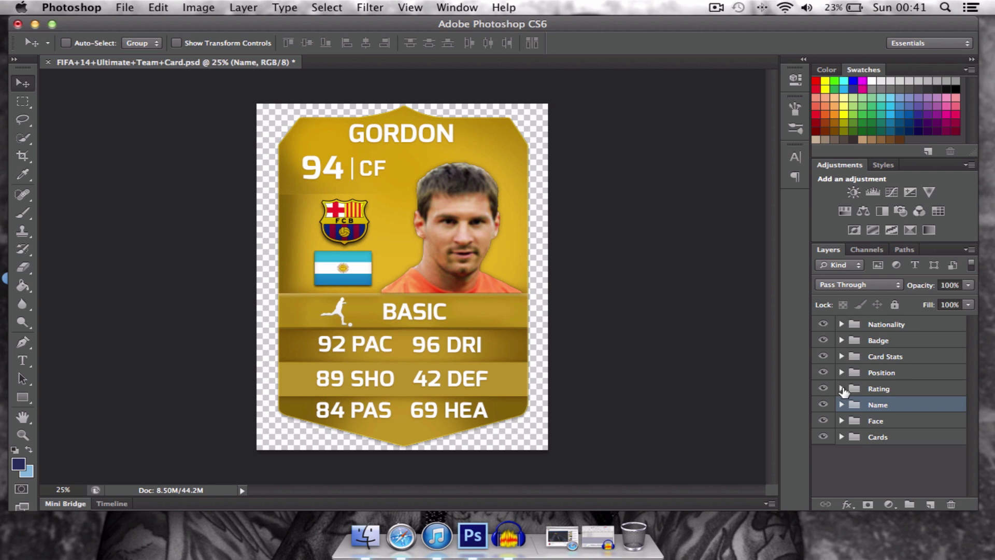
Change the Rating group's 94 rating text to 62.
left_click(841, 389)
double_click(860, 407)
key("BackSpace")
type("62")
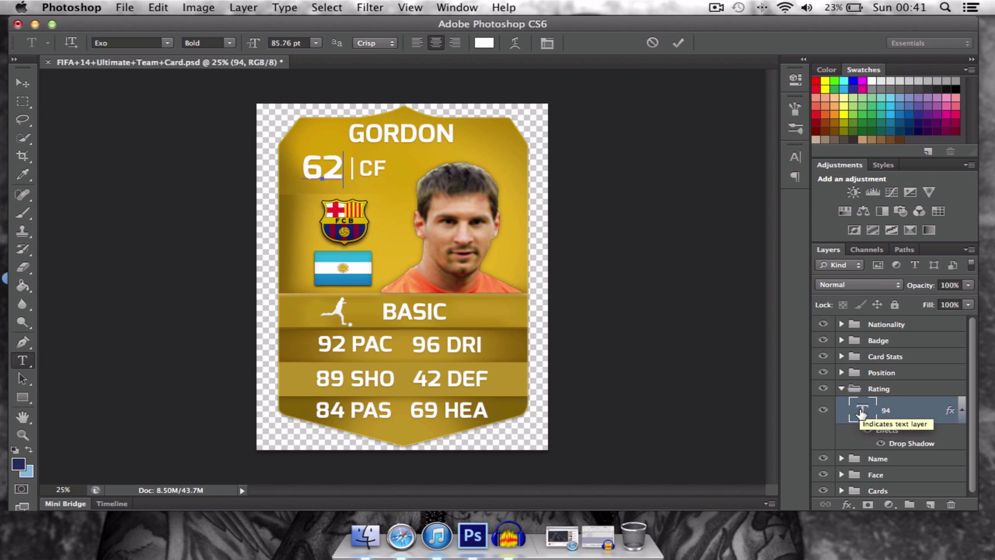
key("super+Return")
key("v")
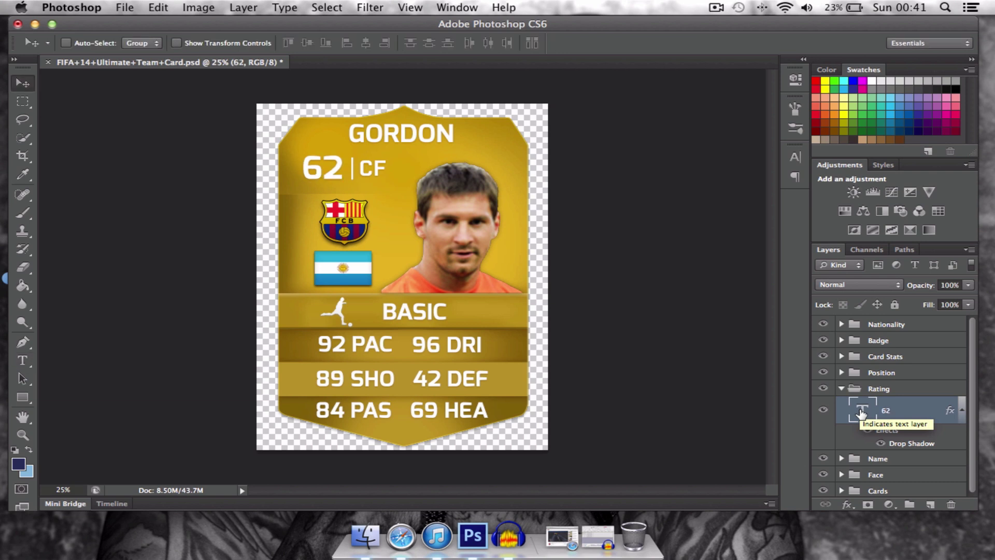
left_click(841, 388)
left_click(841, 436)
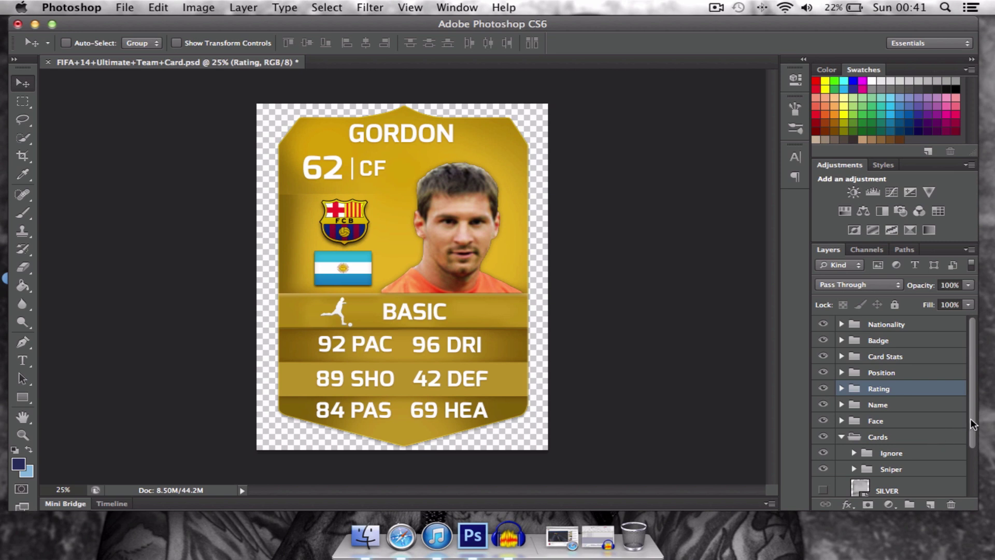
Switch the card colour to bronze.
scroll(839, 469, "down", 2)
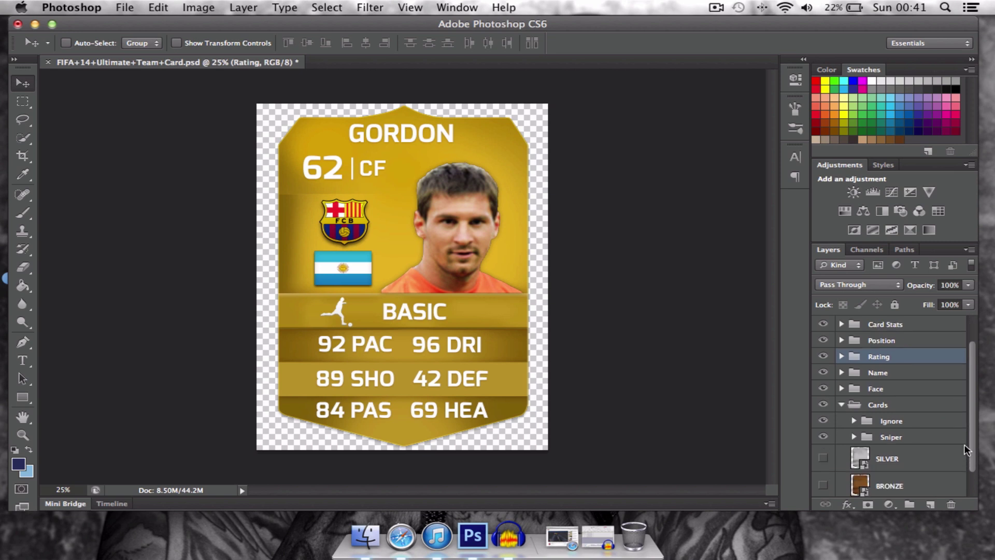
left_click(824, 485)
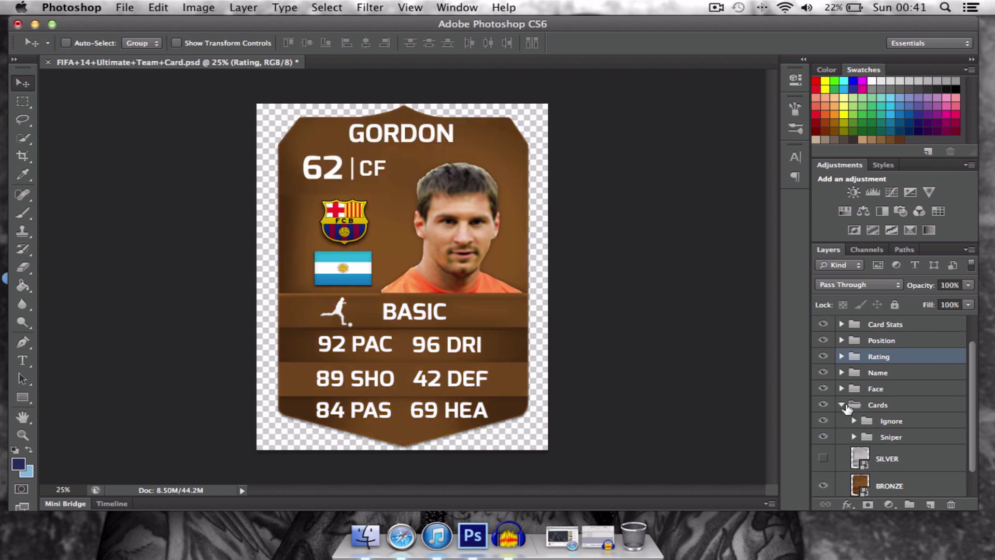
left_click(842, 405)
Set the CF position text's font to Exo Bold.
left_click(841, 372)
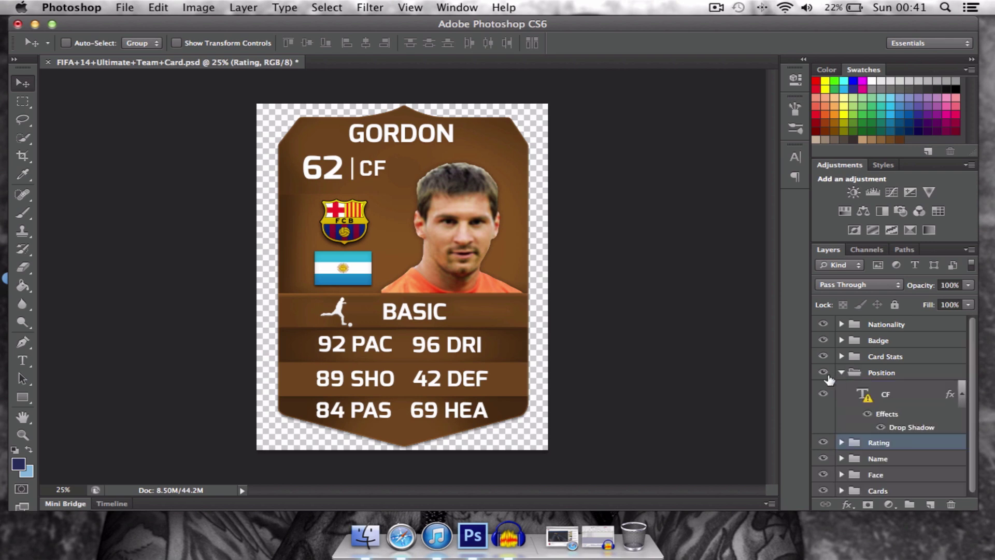
double_click(860, 393)
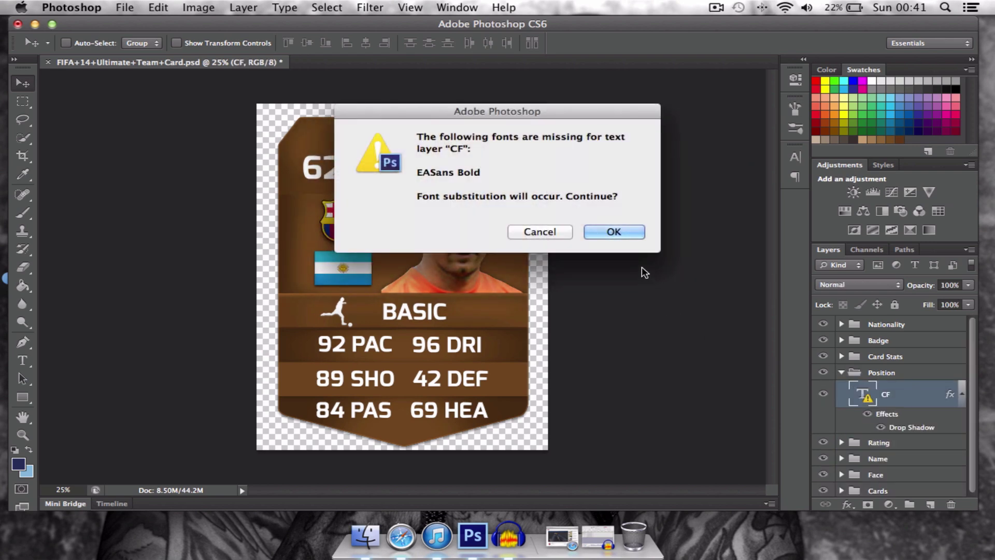
left_click(628, 235)
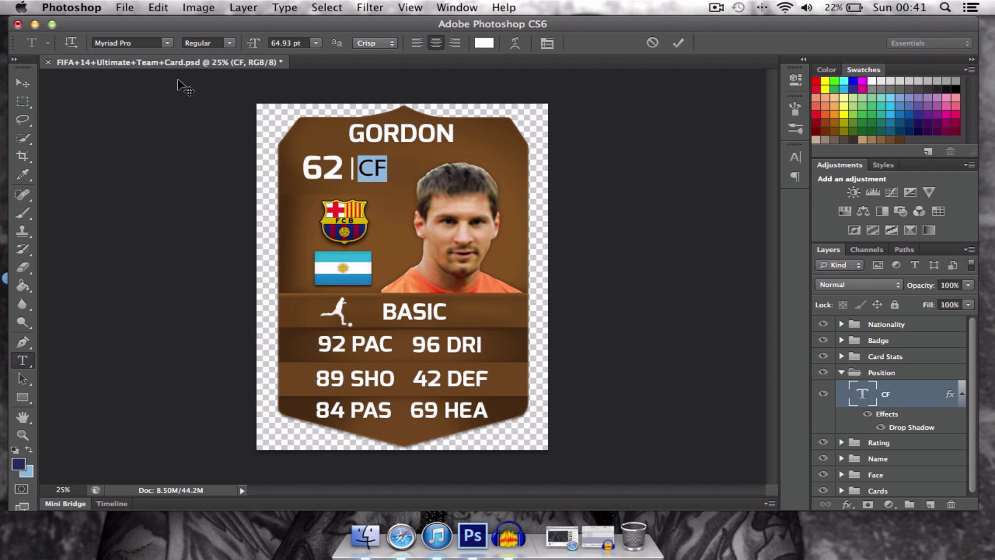
left_click(149, 39)
type("Exo")
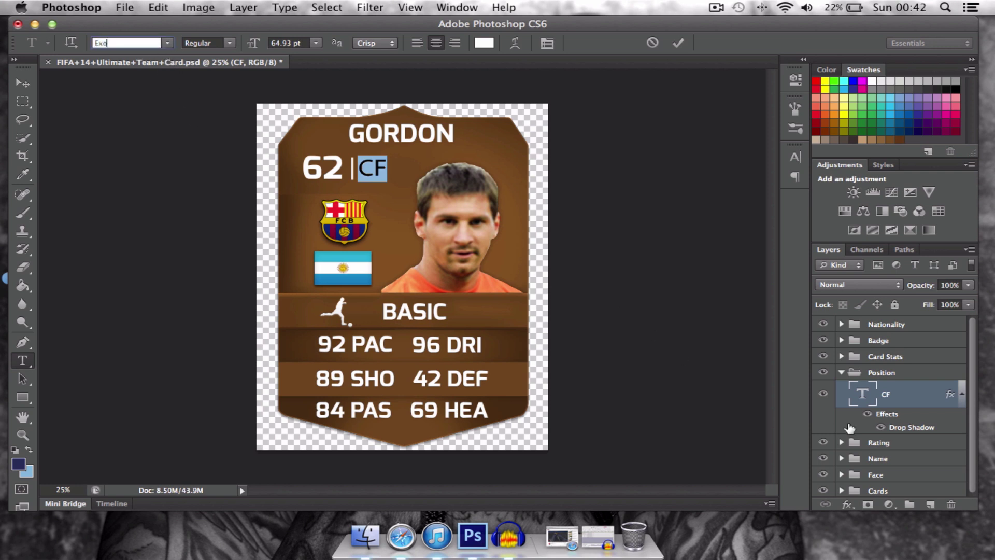
key("super+Return")
key("v")
Try GK as the position text, then restore it to CF.
double_click(858, 403)
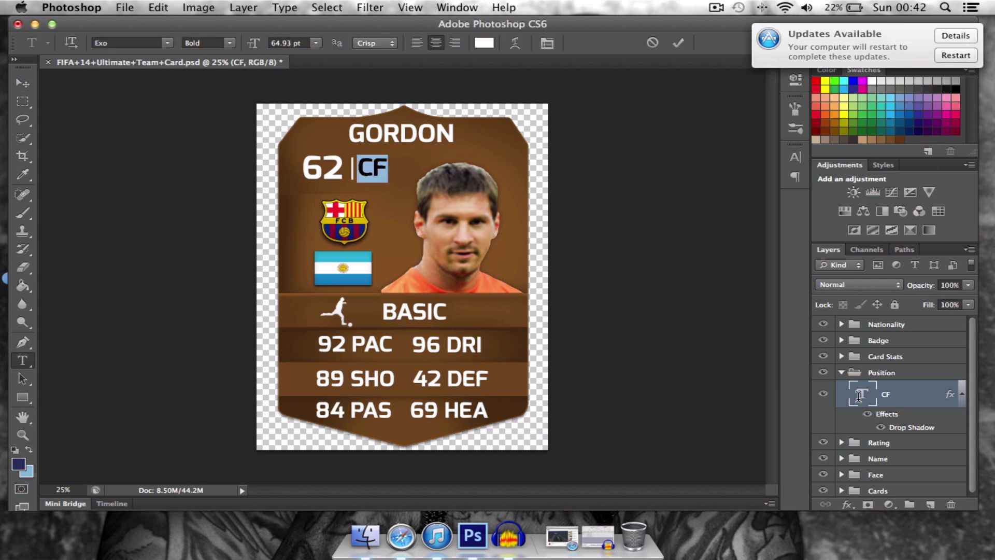
key("BackSpace")
type("GK")
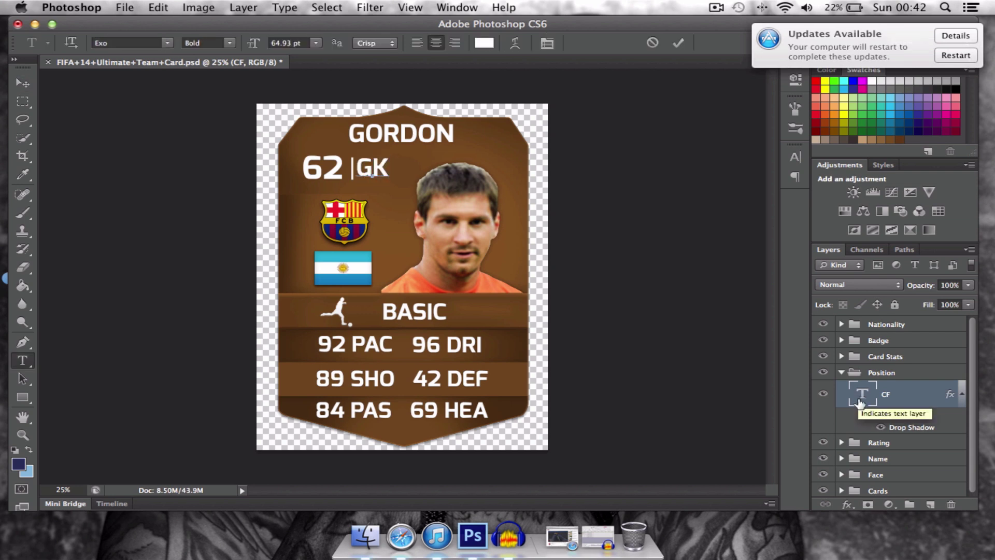
key("super+Return")
key("v")
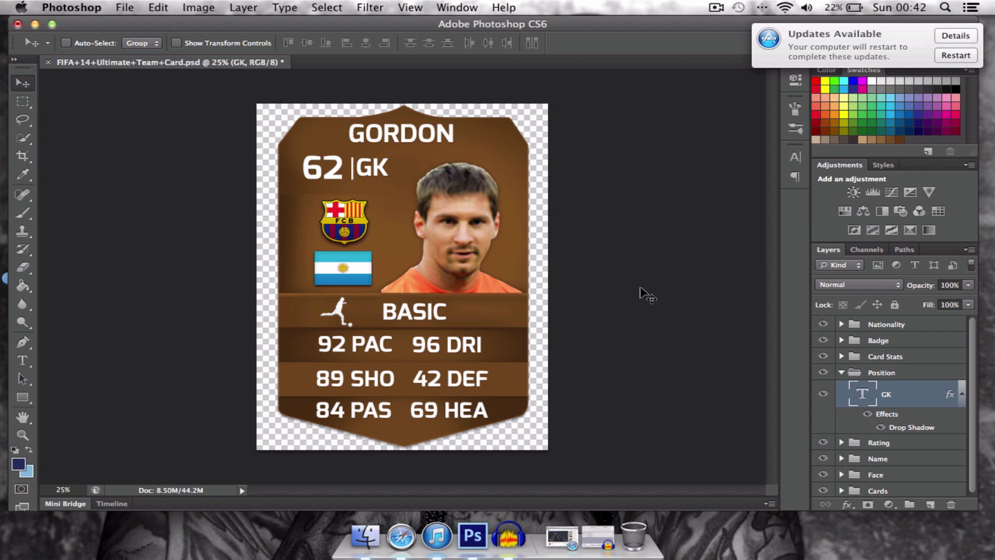
double_click(859, 394)
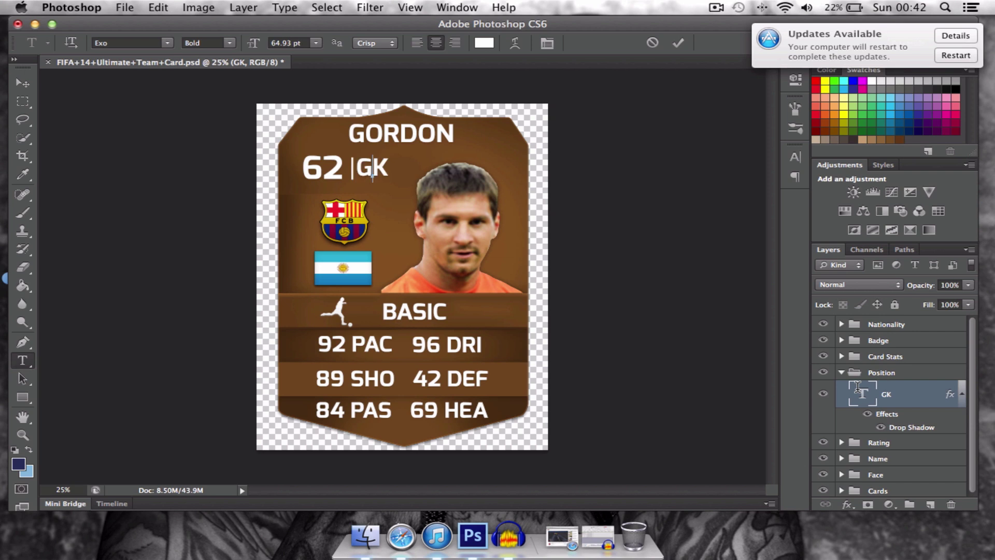
type("CF")
key("super+Return")
key("v")
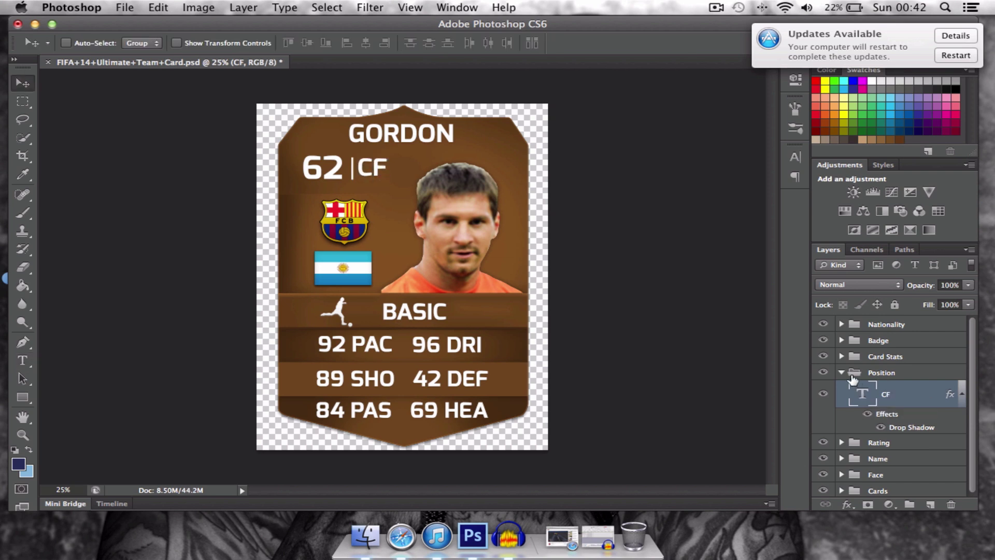
left_click(839, 374)
Edit the rating text layer from 62 back to 94.
left_click(841, 373)
left_click(841, 388)
double_click(859, 407)
type("94")
key("super+Return")
key("v")
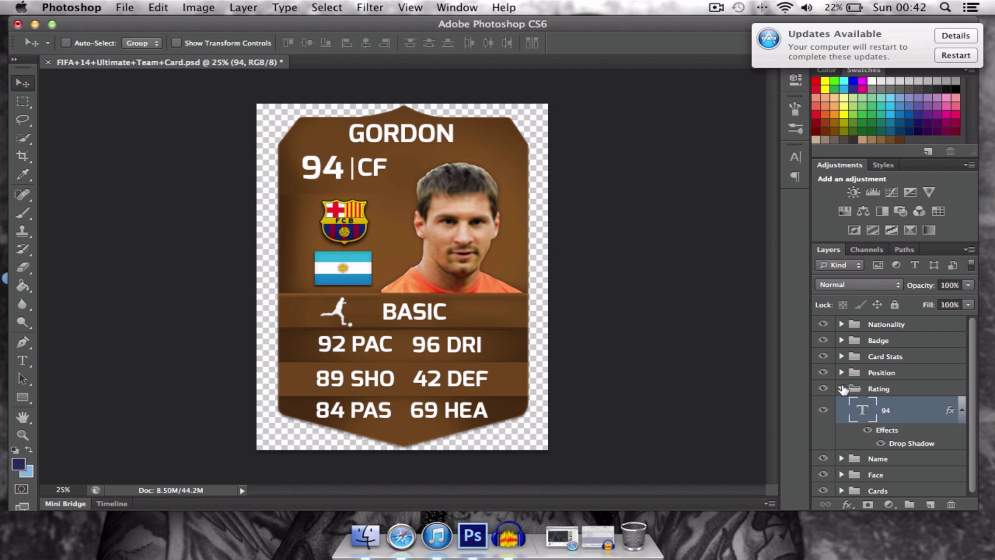
left_click(842, 389)
left_click(841, 438)
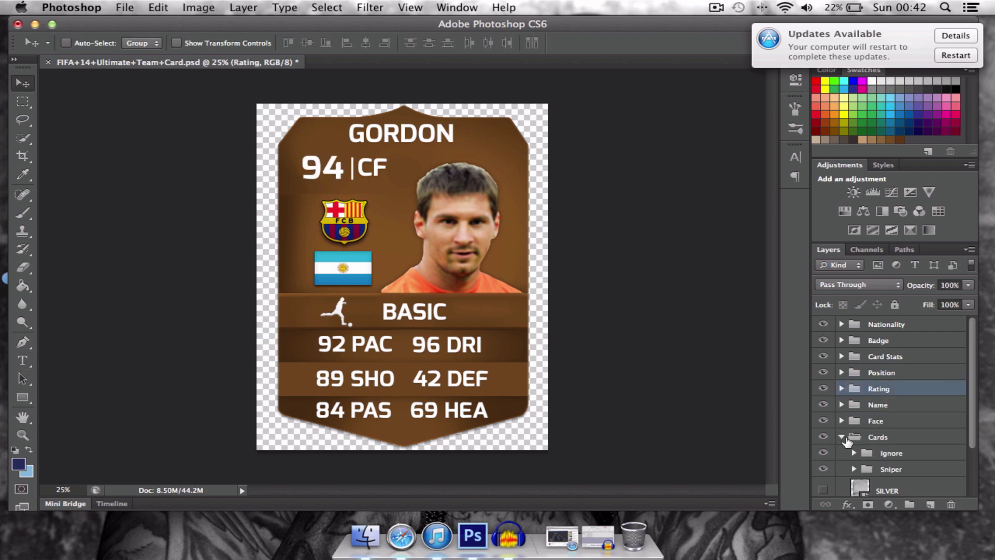
scroll(829, 459, "down", 3)
Hide the BRONZE layer so the card shows gold, then switch to Safari.
left_click(824, 457)
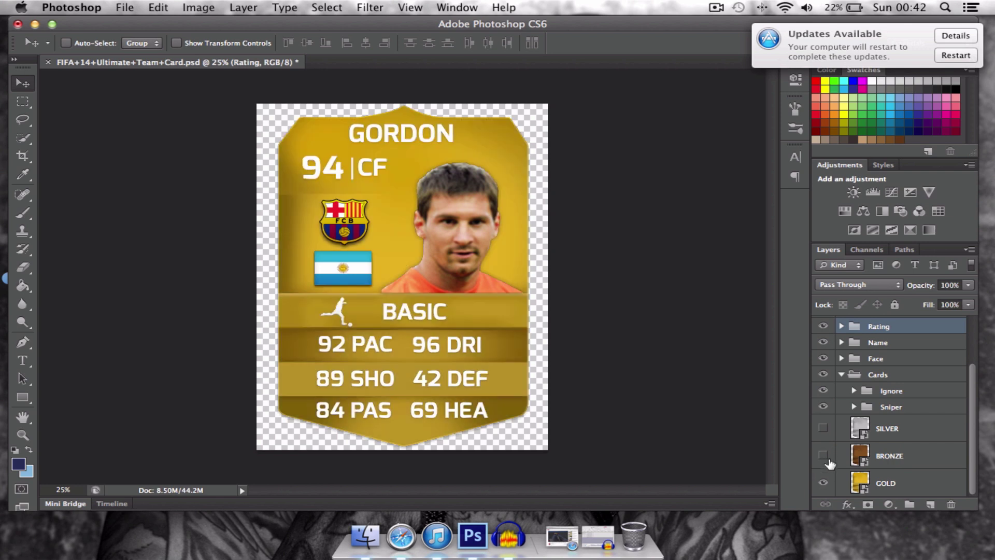
left_click(842, 378)
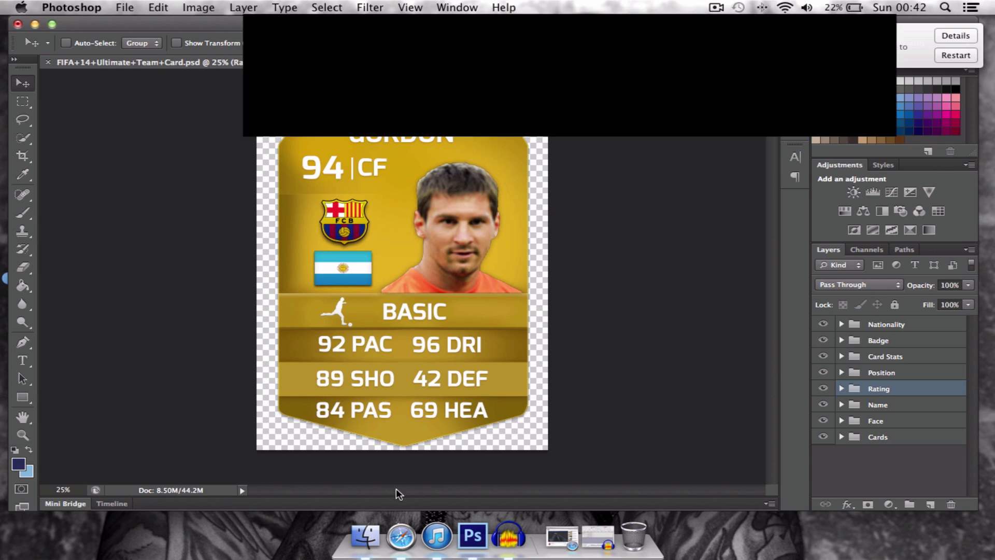
left_click(395, 531)
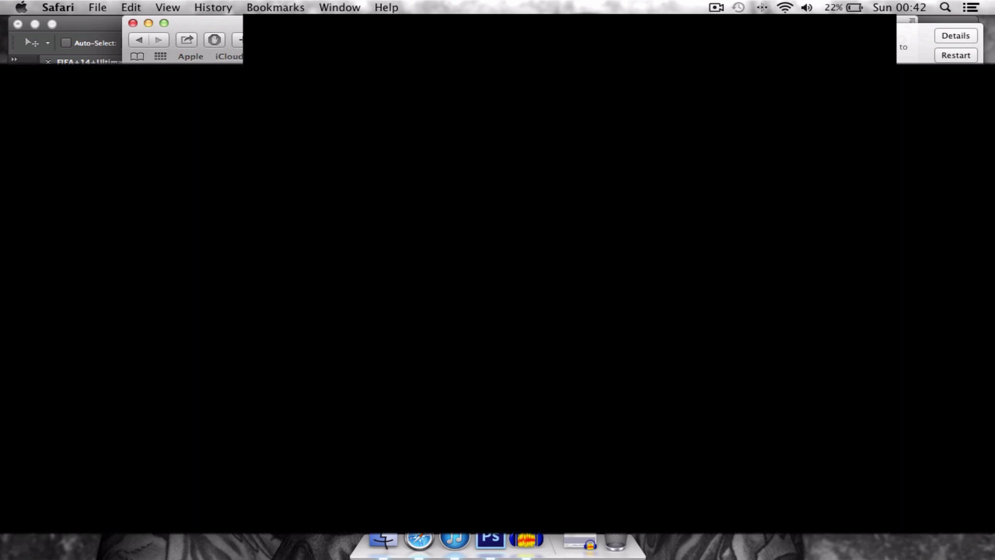
In a new tab, search Google for 'crawley town wiki'.
key("super+t")
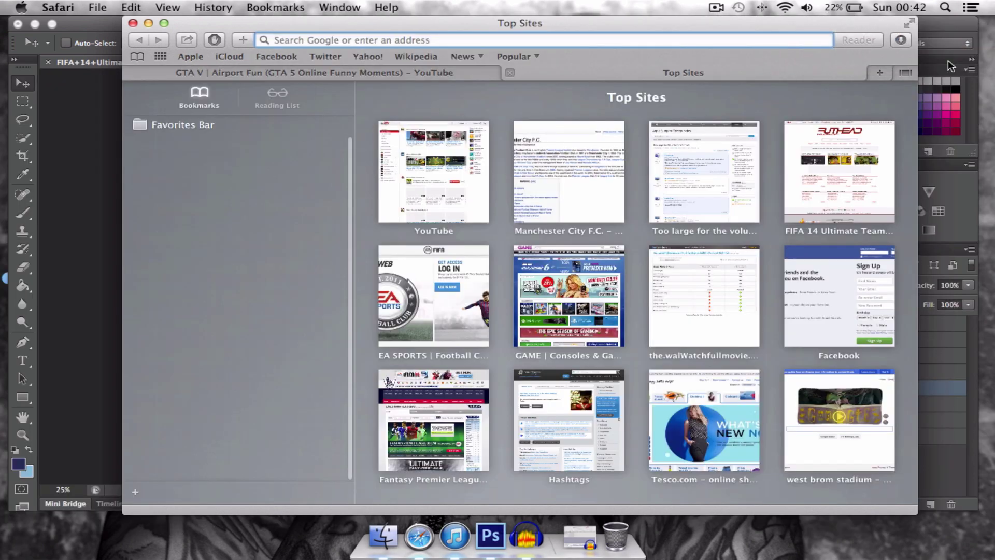
type("google.co.uk")
key("Return")
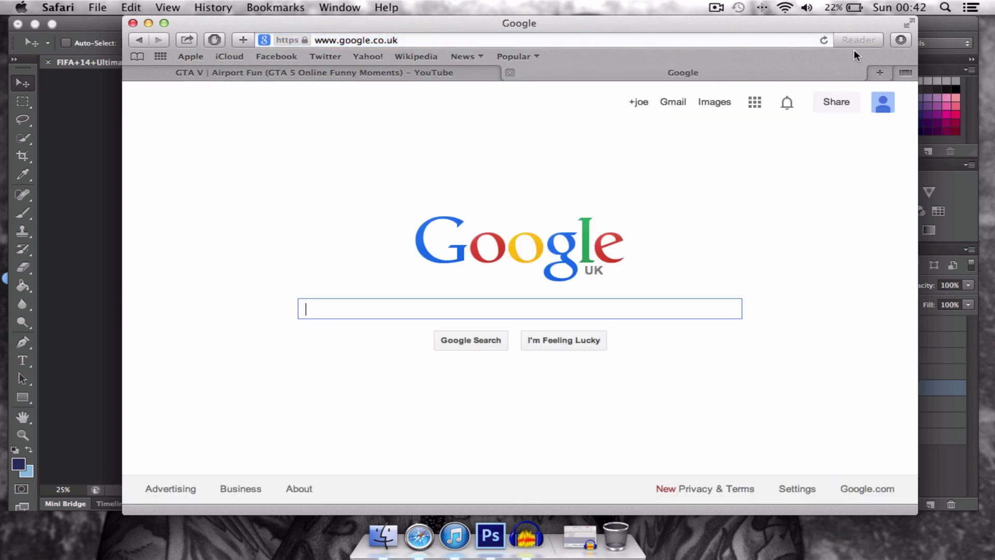
type("wki")
key("BackSpace")
key("BackSpace")
type("iki")
key("BackSpace")
key("BackSpace")
key("BackSpace")
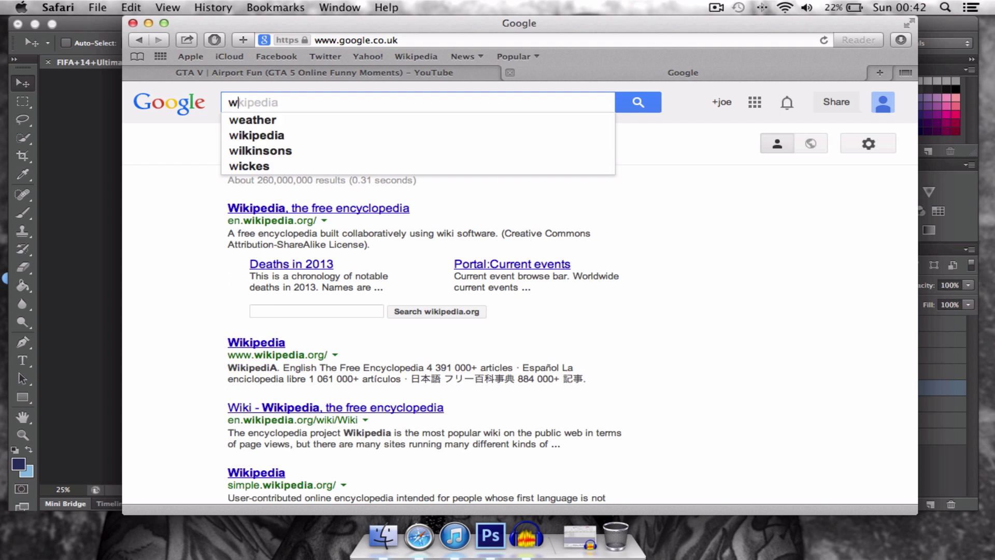
key("BackSpace")
type("c")
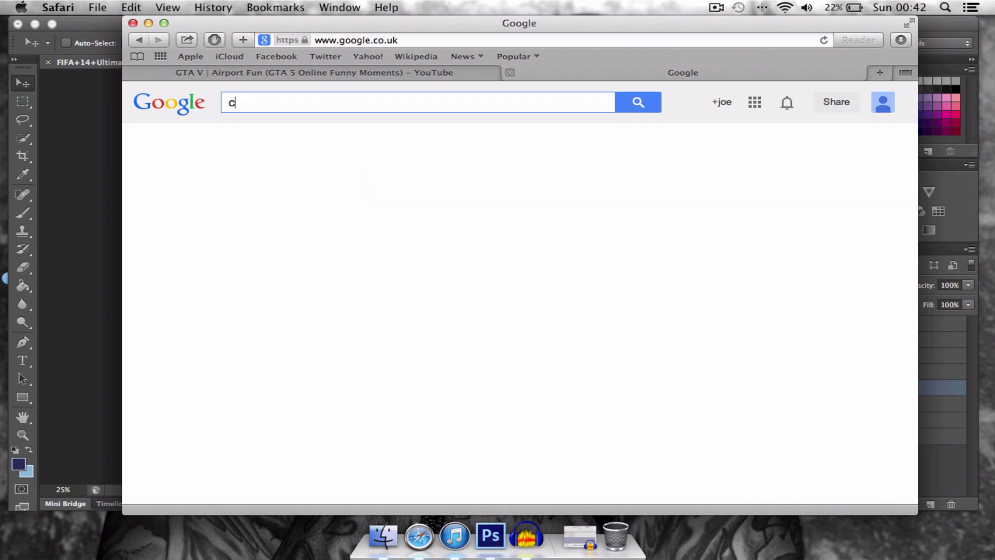
type("rawley town ")
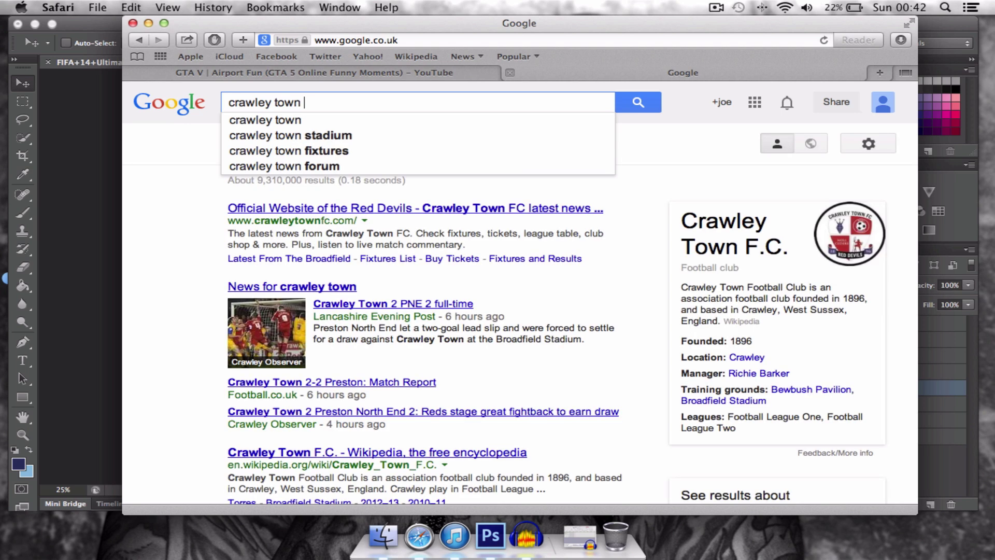
type("wiki")
key("Return")
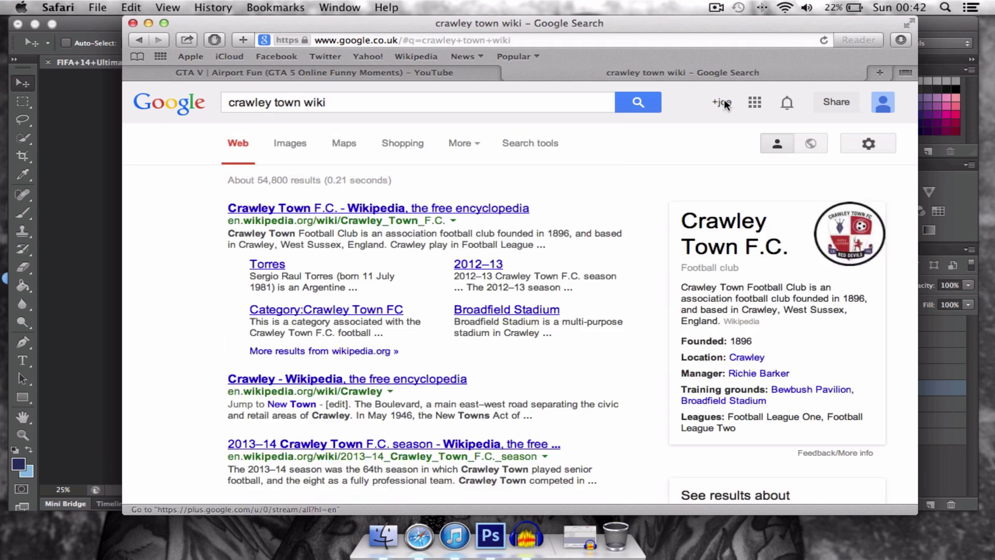
Open the Crawley Town F.C. Wikipedia result.
left_click(334, 208)
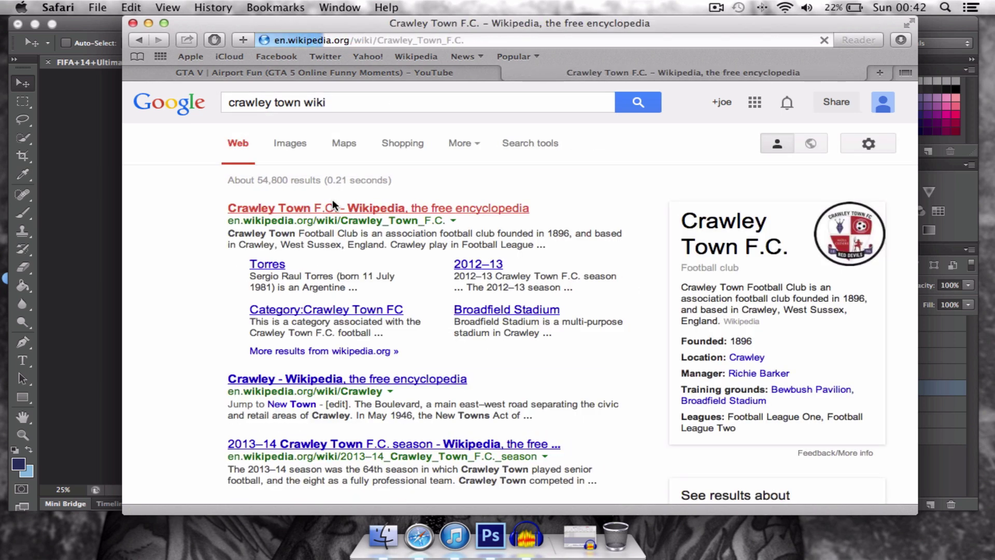
scroll(731, 290, "down", 3)
scroll(729, 307, "down", 5)
scroll(729, 306, "up", 5)
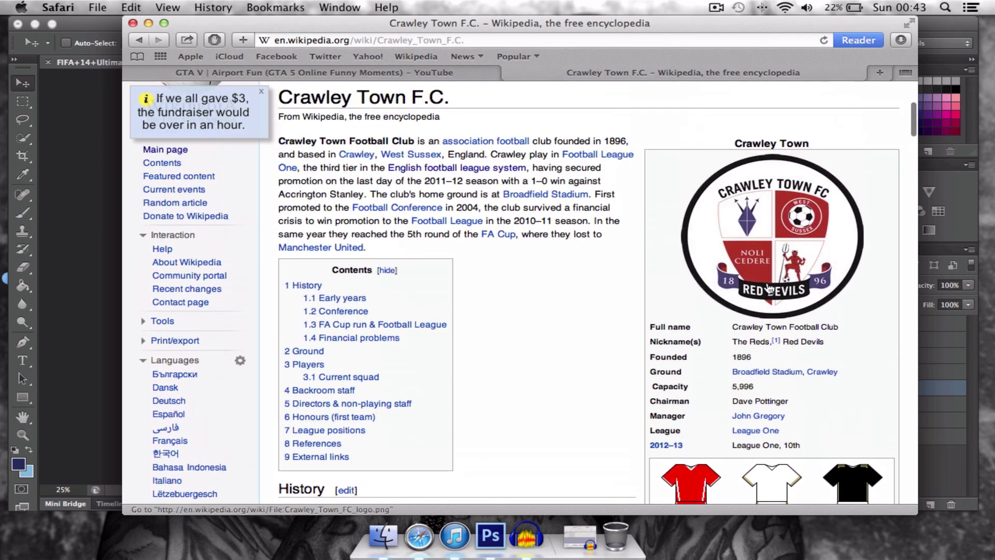
Save the Crawley_Town_FC_logo image from its Wikipedia file page to the Desktop.
left_click(770, 278)
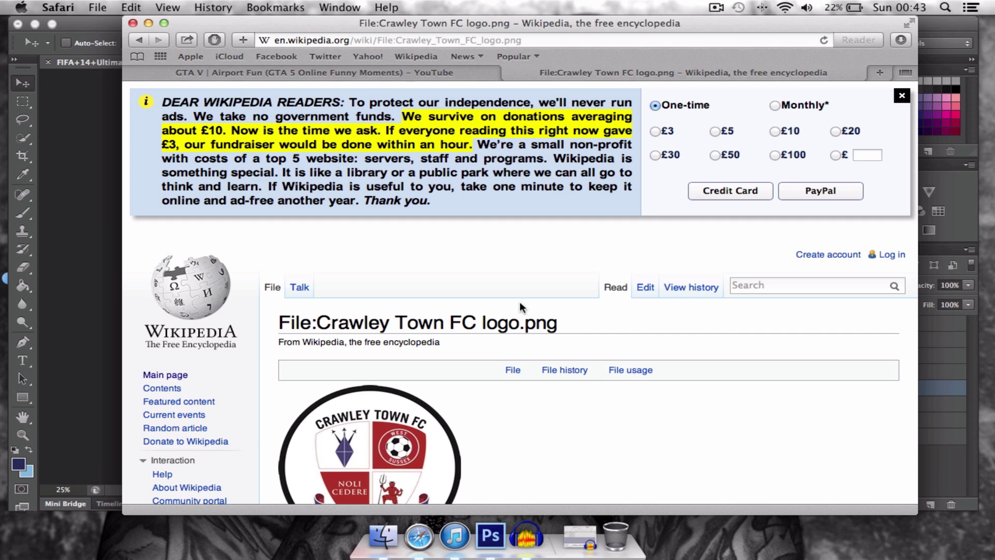
scroll(521, 307, "down", 5)
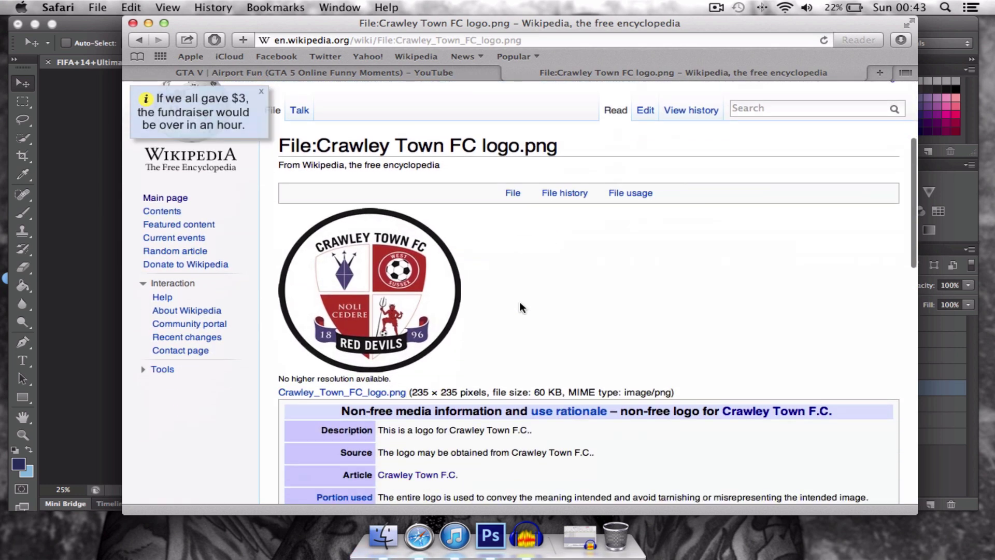
left_click(375, 288)
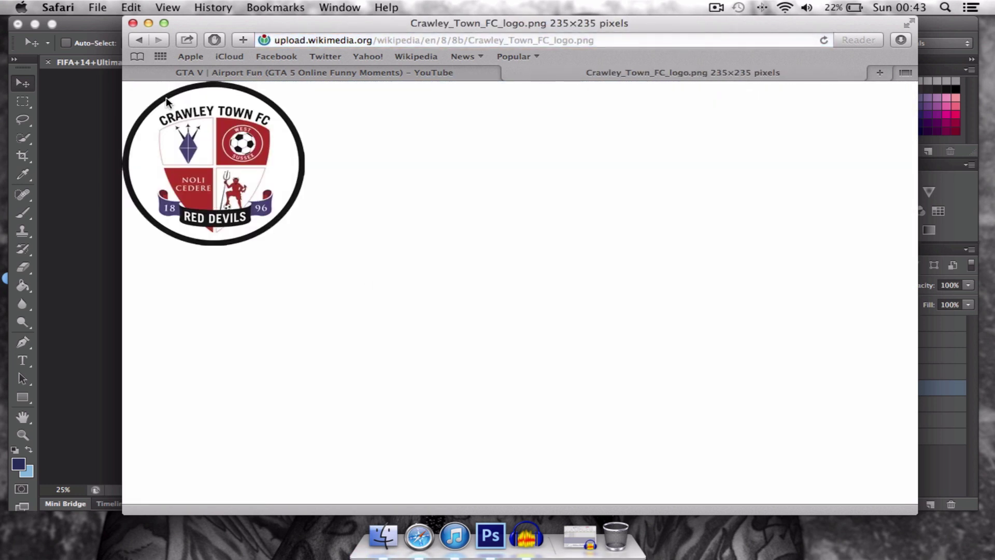
left_click(142, 45)
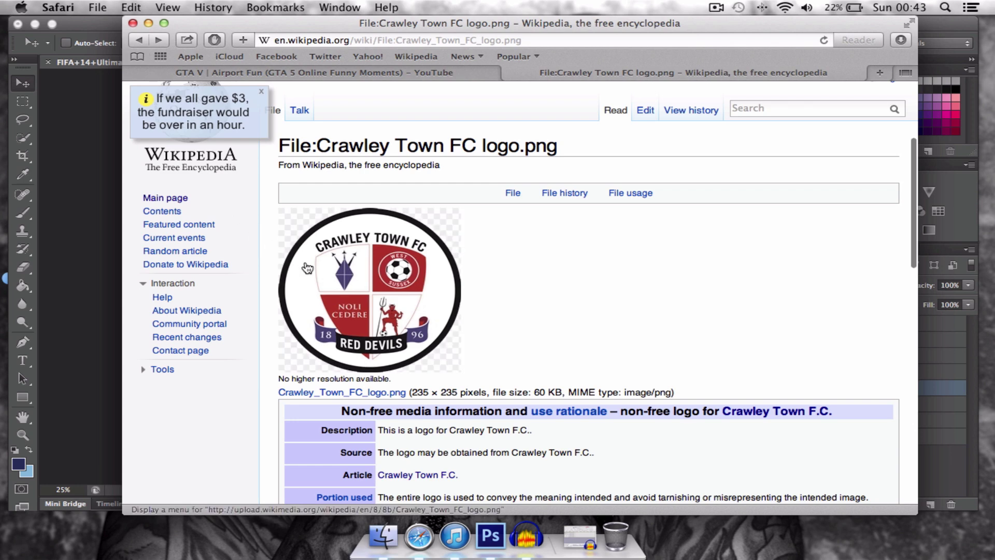
right_click(330, 273)
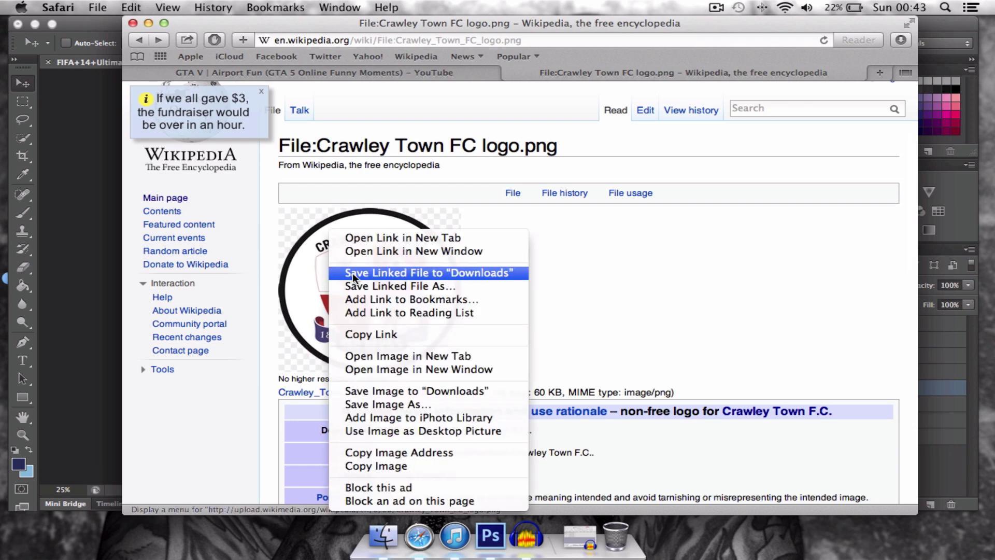
left_click(352, 404)
left_click(623, 162)
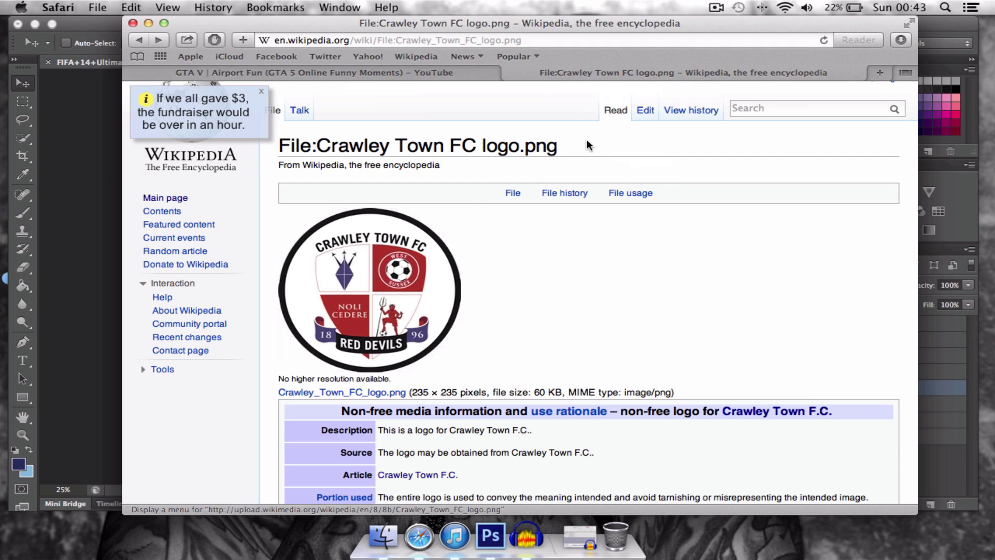
left_click(102, 144)
Open the saved Crawley_Town_FC_logo PNG as a Photoshop document.
left_click(129, 8)
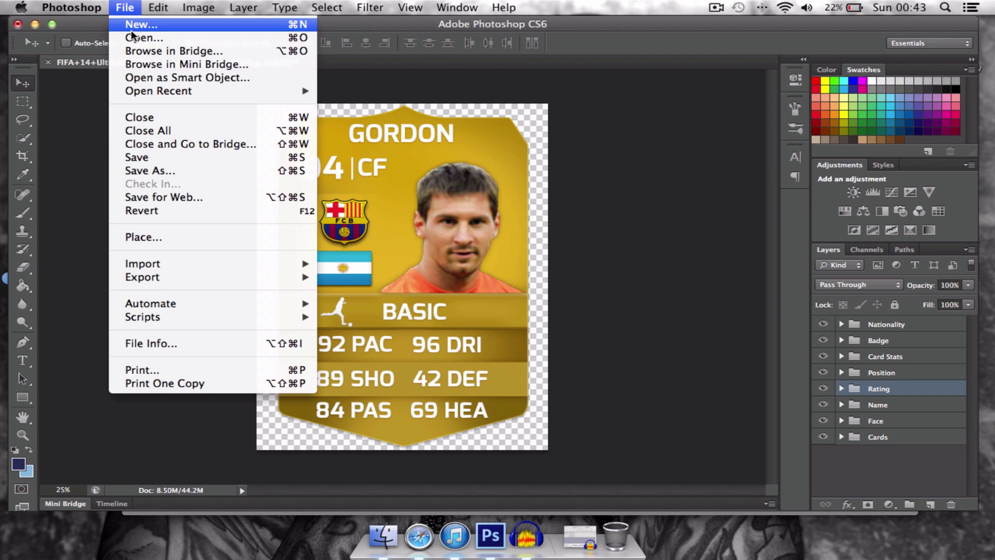
left_click(139, 38)
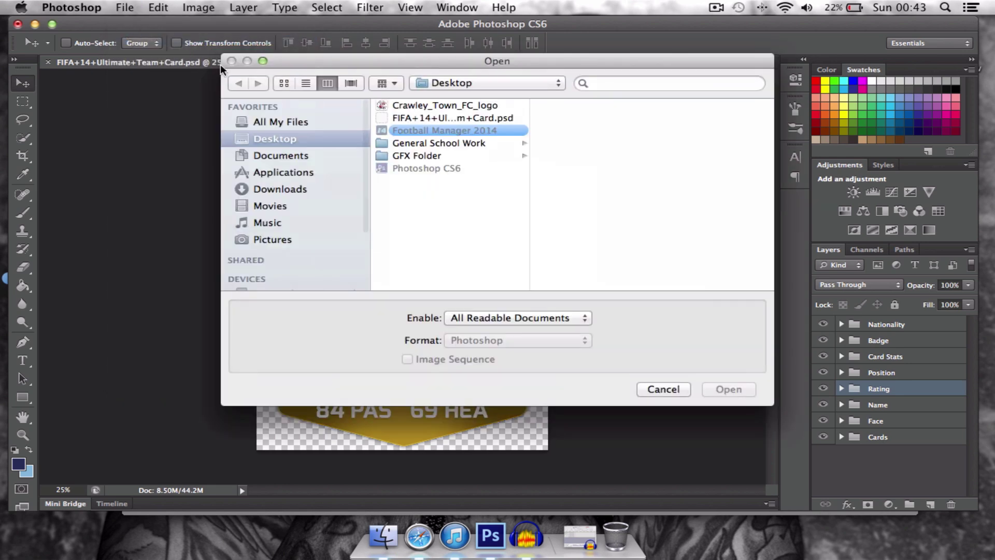
left_click(391, 105)
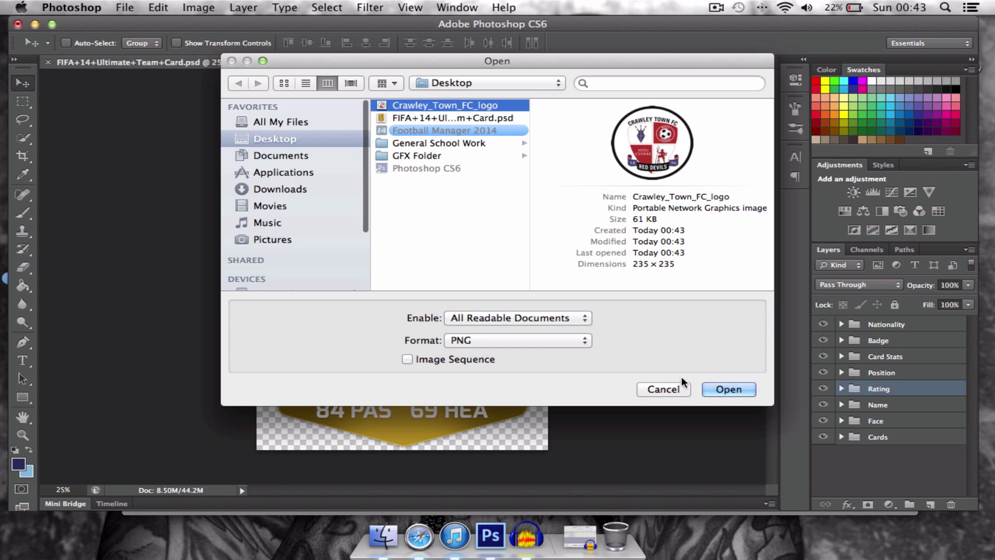
left_click(728, 390)
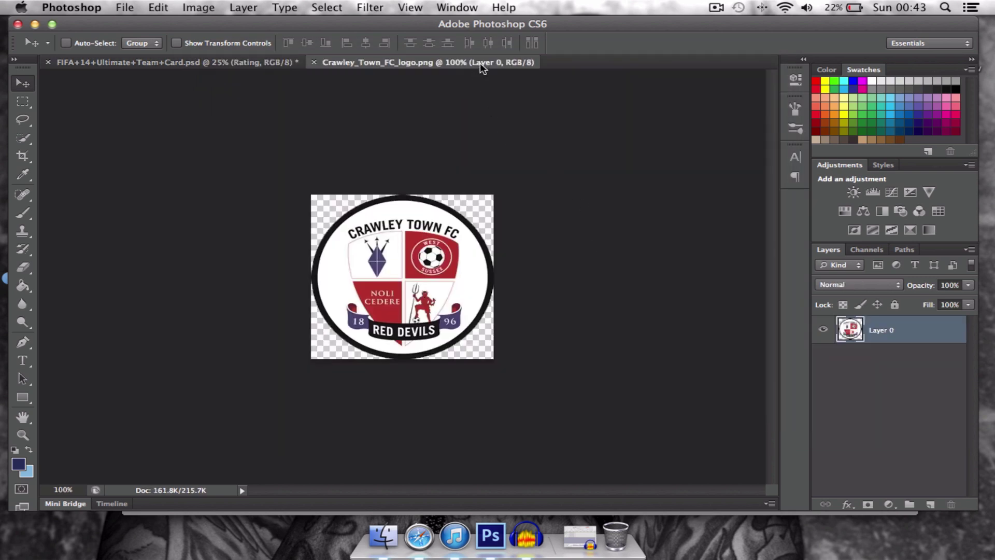
Drag the logo onto the FIFA card and move Layer 1 beside the Badge group.
right_click(481, 62)
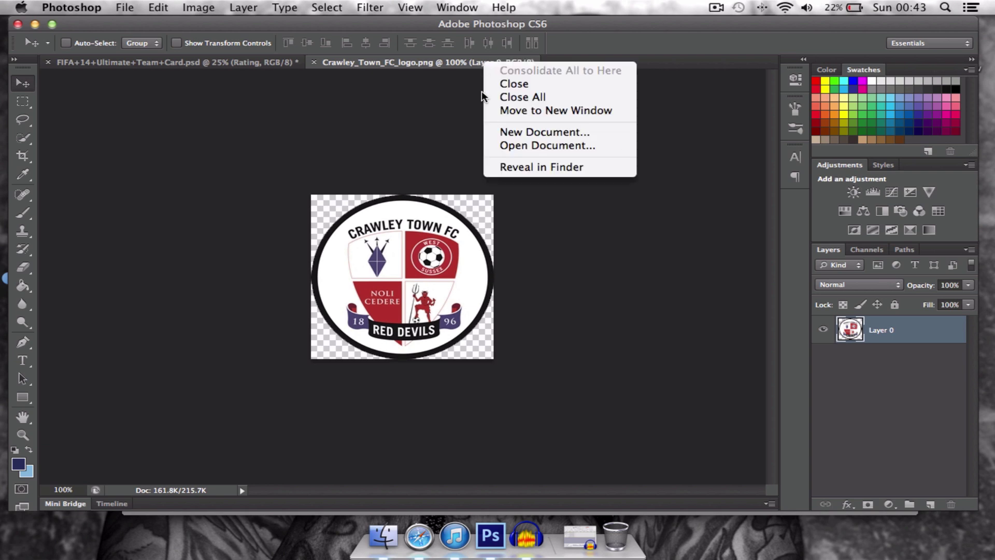
left_click(504, 111)
left_click_drag(184, 143, 336, 225)
left_click_drag(891, 386, 864, 343)
left_click(843, 341)
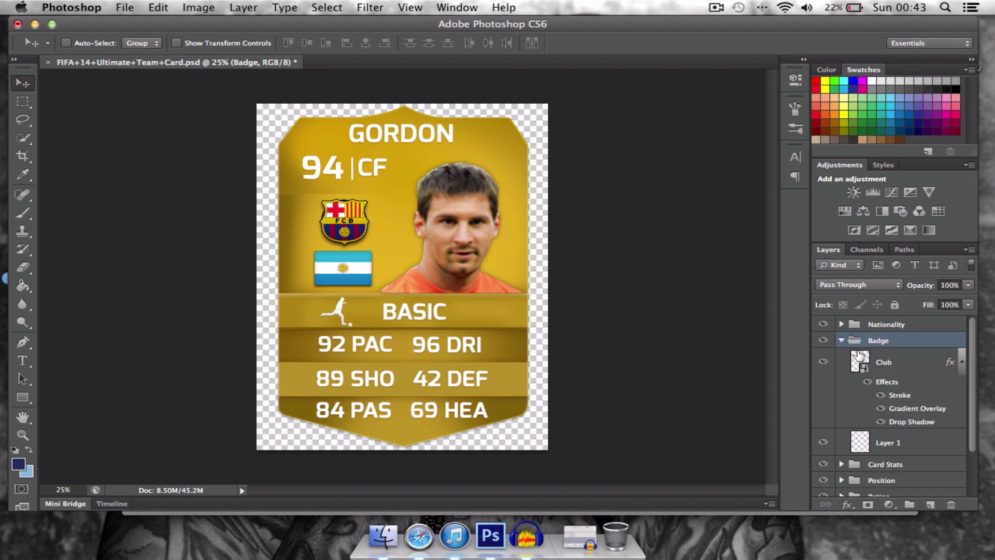
Move Layer 1 above the Club badge layer and bring up its Blending Options.
left_click_drag(889, 441, 903, 374)
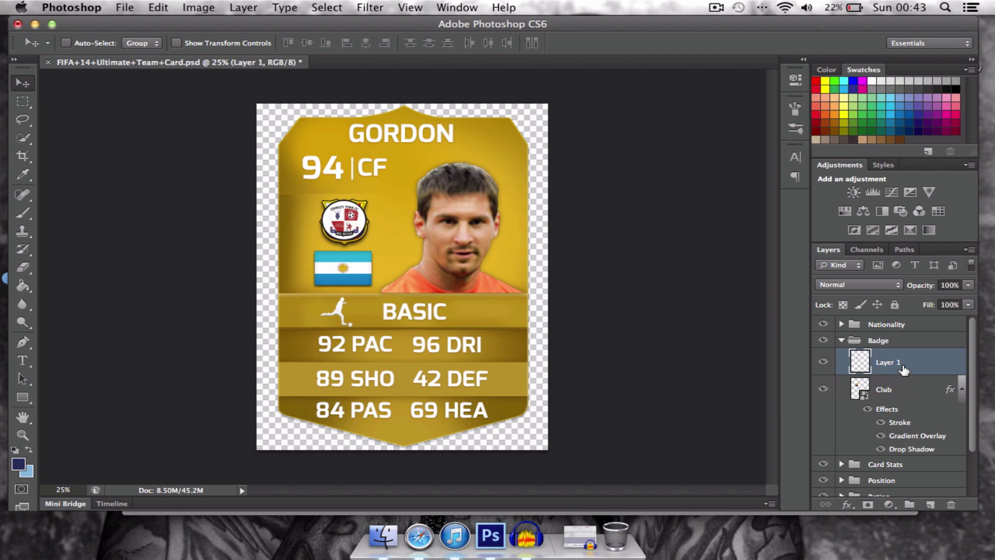
right_click(903, 369)
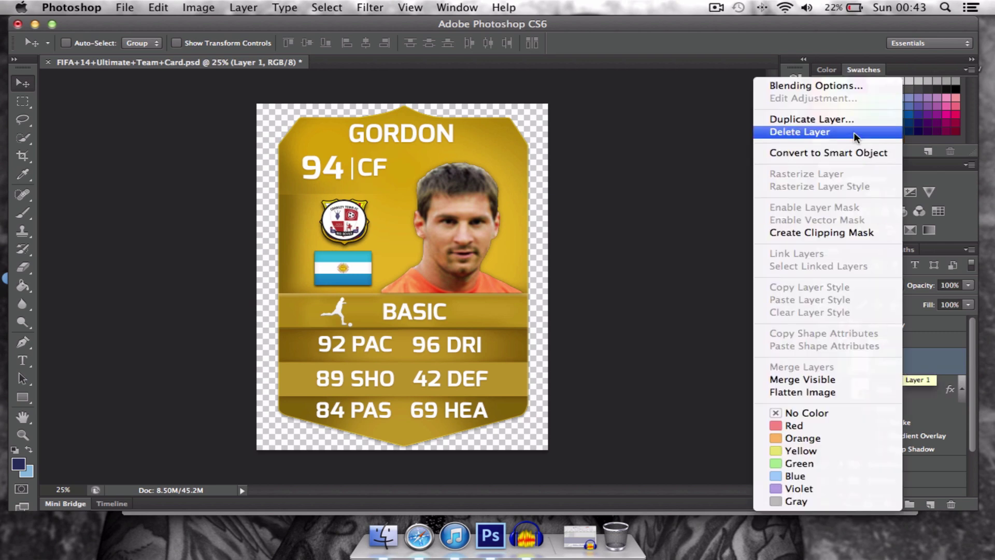
left_click(841, 90)
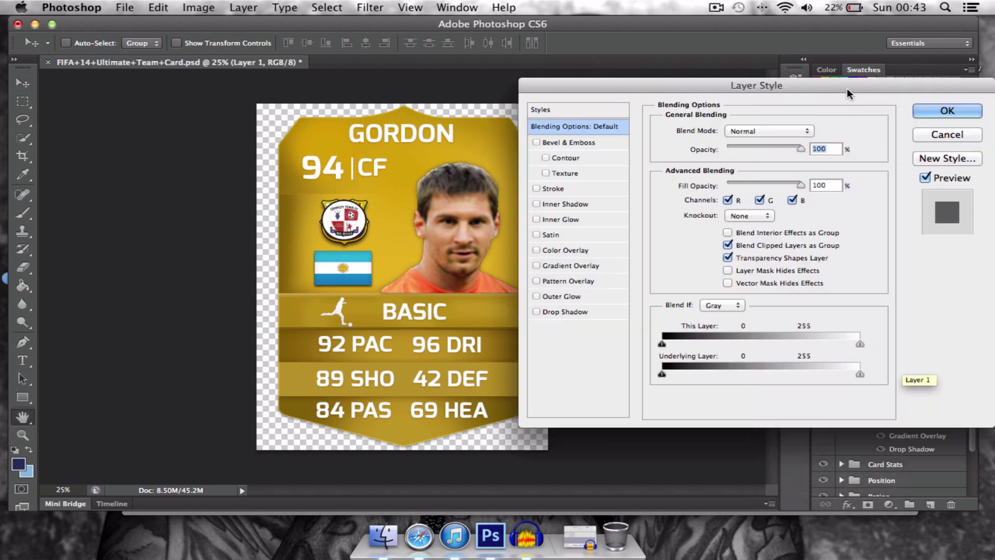
Add a gradient overlay and a drop shadow with distance 25 and size 24 to the crest.
left_click(578, 263)
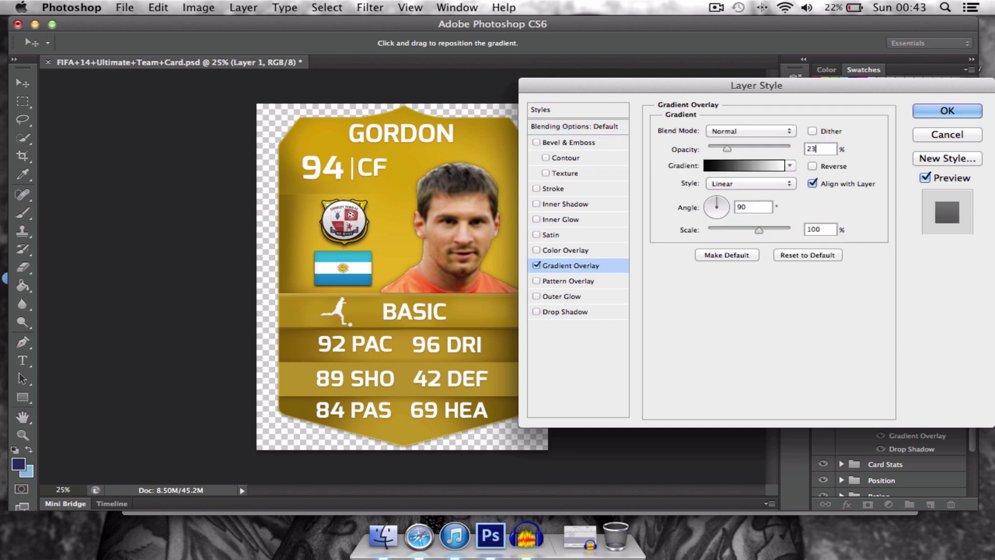
left_click(560, 312)
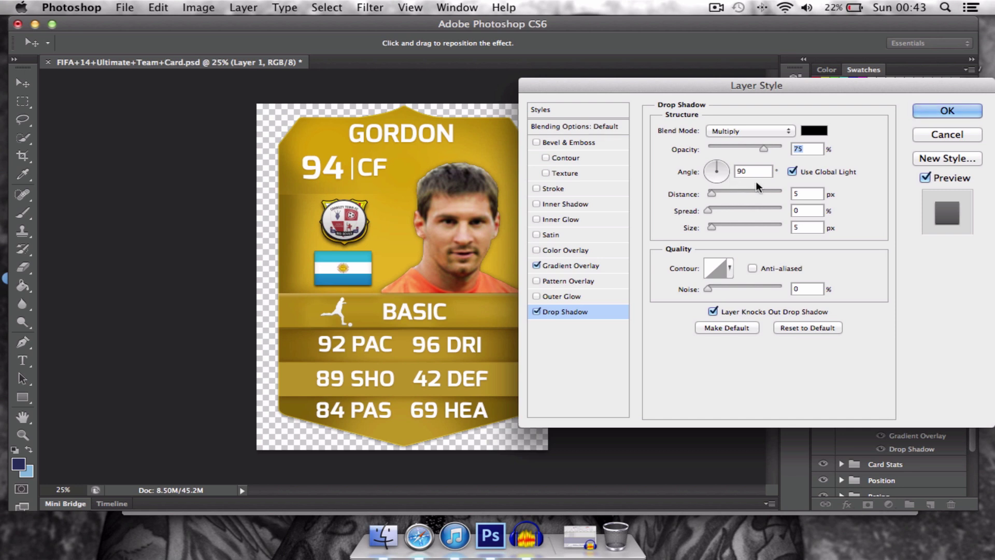
left_click(795, 200)
type("2")
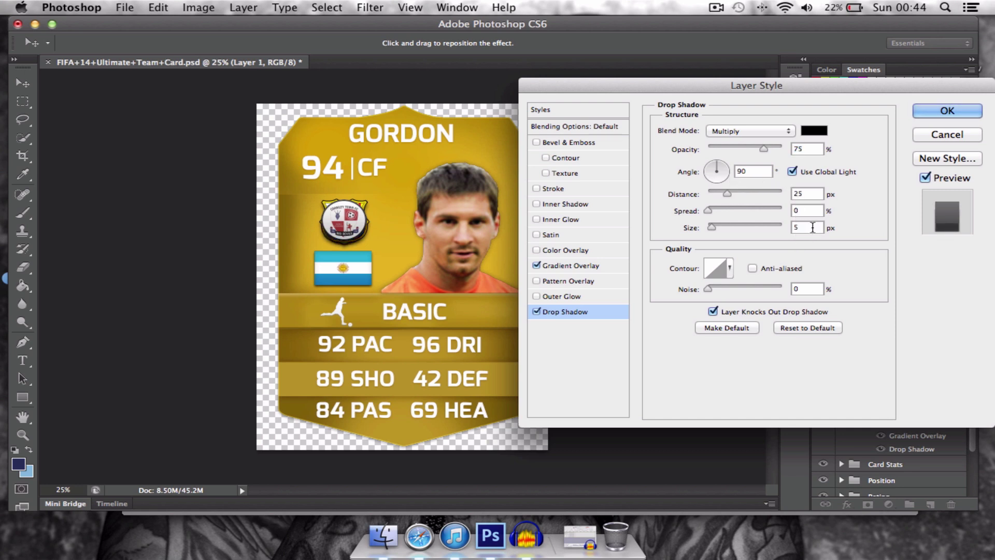
double_click(806, 230)
type("24")
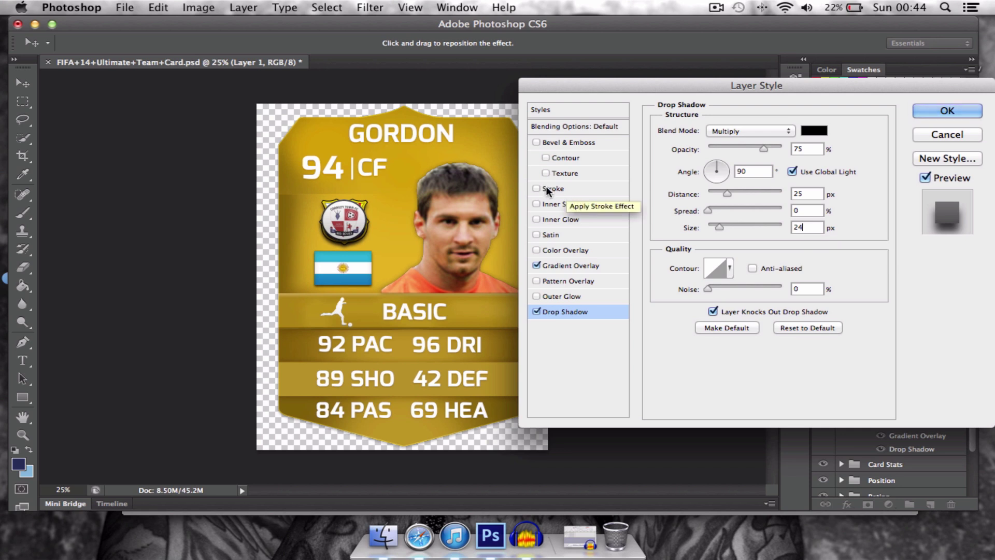
Add a 4 px stroke to the crest, apply the styles, and select the Club layer.
left_click(546, 185)
type("4")
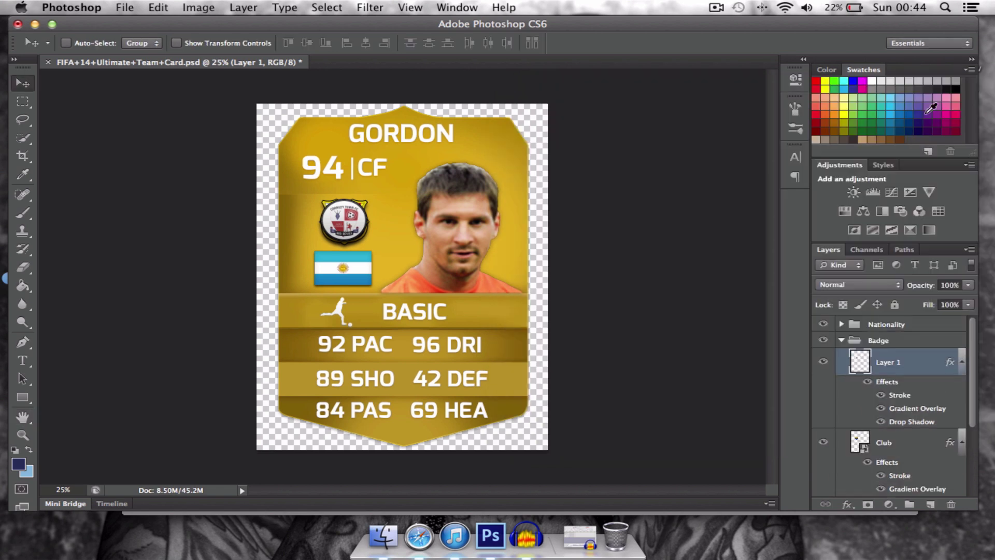
left_click(925, 112)
left_click(893, 442)
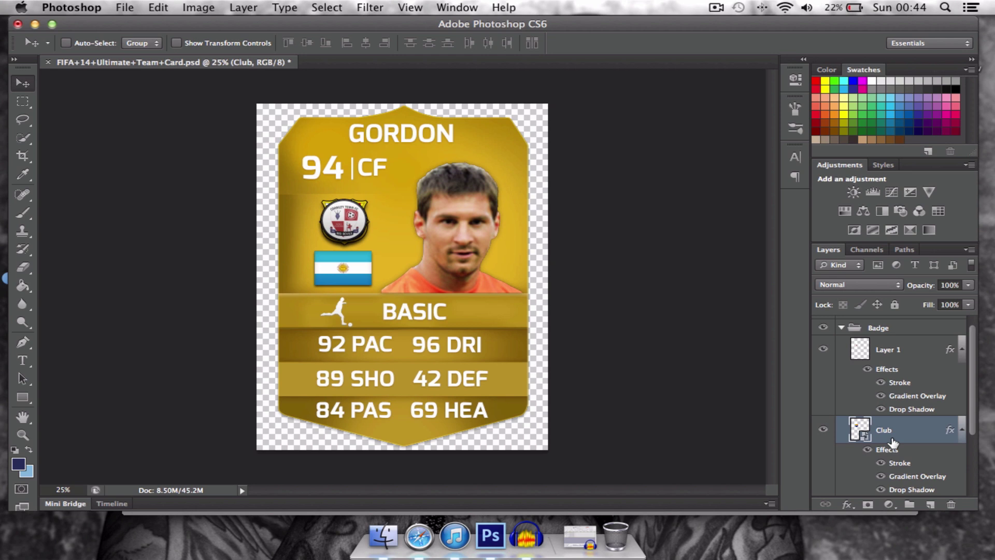
Remove the Barcelona Club layer from the Badge group and collapse the group.
key("Delete")
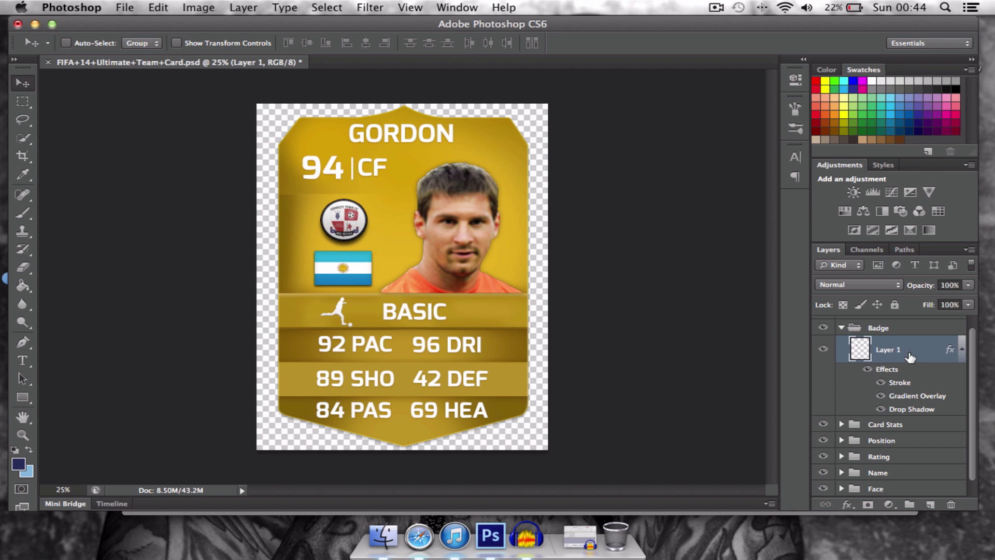
left_click(841, 328)
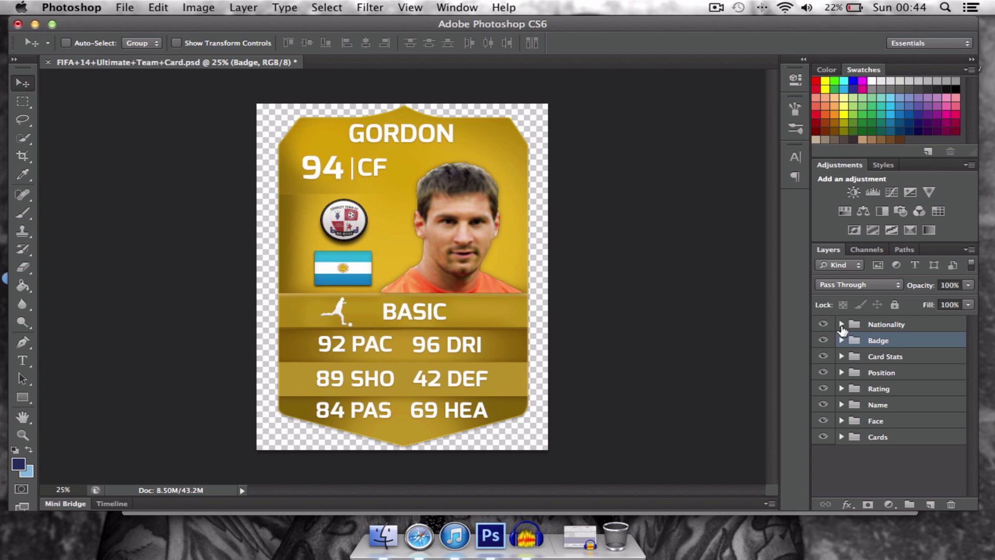